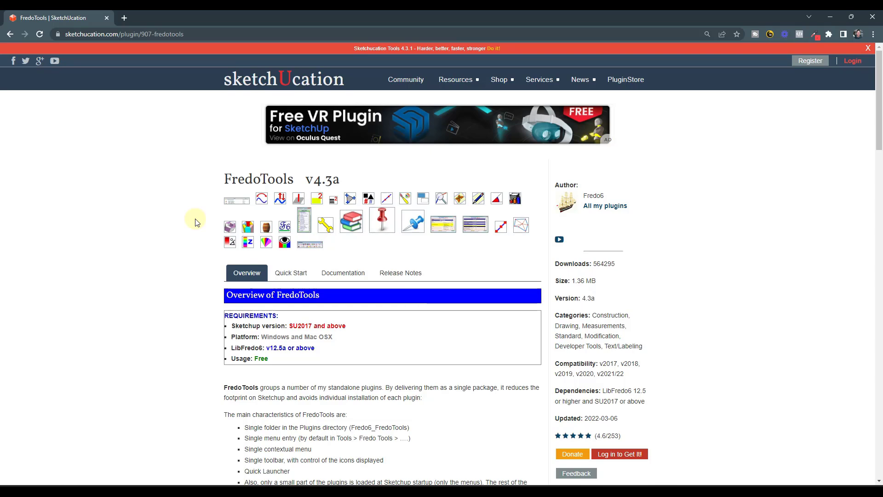
Review the requirements, main characteristics and included plugins on the FredoTools plugin page.
scroll(193, 224, "down", 2)
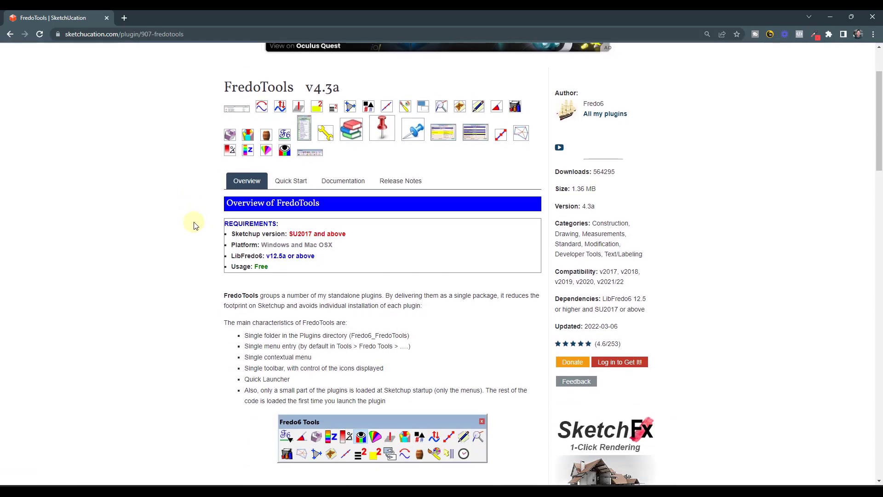
scroll(269, 266, "down", 3)
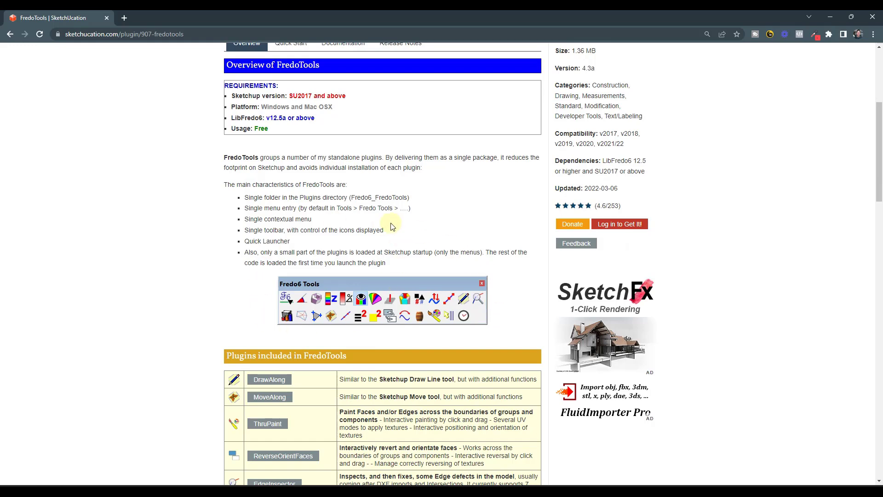
scroll(388, 221, "up", 3)
scroll(392, 241, "up", 1)
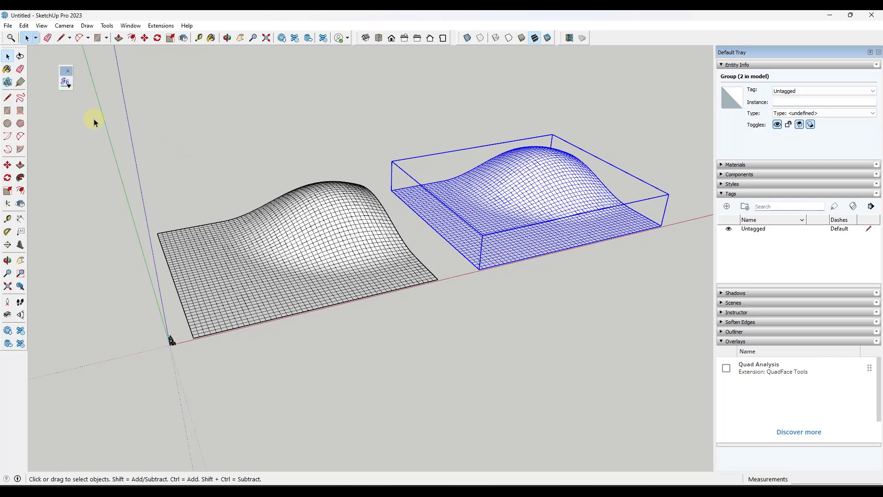
Open the Fredo Tools launcher list in SketchUp.
left_click(67, 83)
left_click_drag(75, 138, 73, 118)
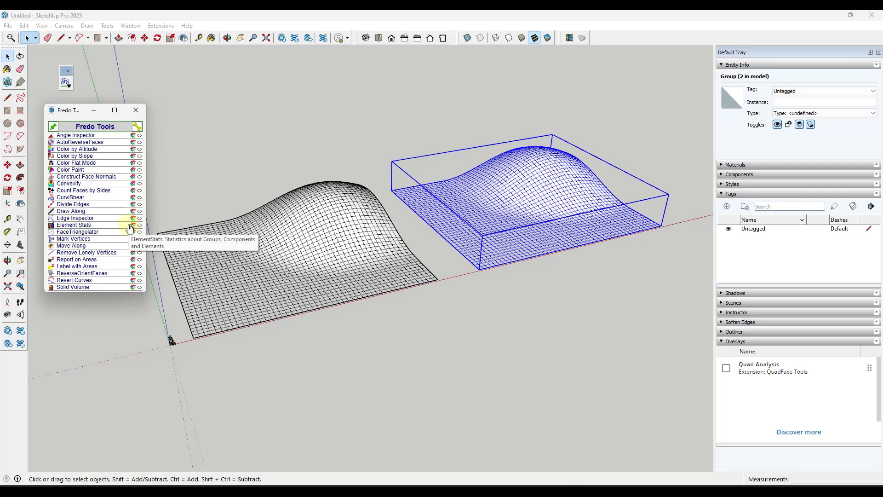
Try toggling the individual toolbar icons for AutoReverseFaces, Color by Altitude, Color by Slope, Color Flat Mode and Color Paint.
left_click(140, 149)
left_click(139, 157)
left_click(140, 164)
left_click(139, 170)
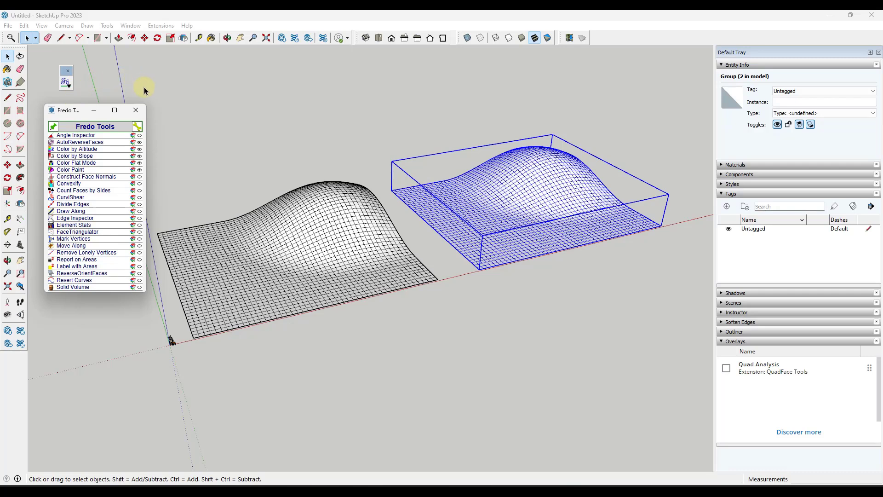
left_click(140, 142)
Select the terrain group nearest the origin and start Color by Altitude on it.
left_click(303, 251)
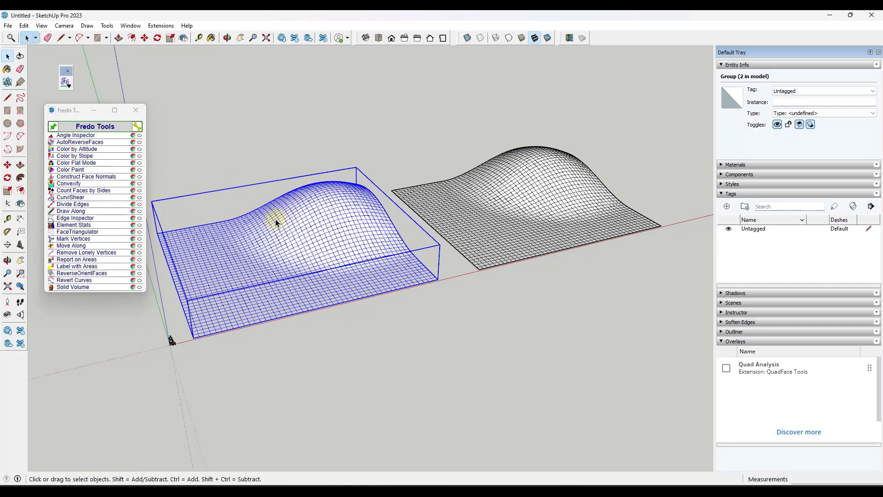
scroll(283, 226, "up", 3)
scroll(299, 237, "down", 2)
scroll(322, 225, "up", 3)
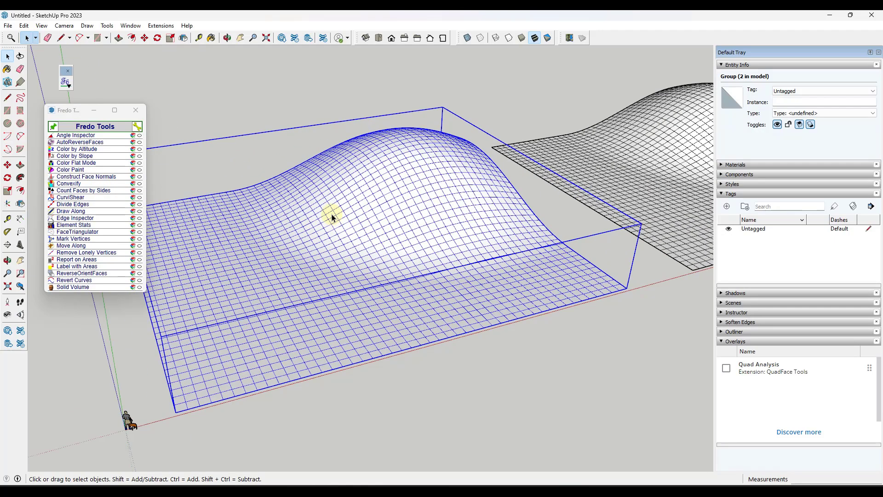
left_click(90, 153)
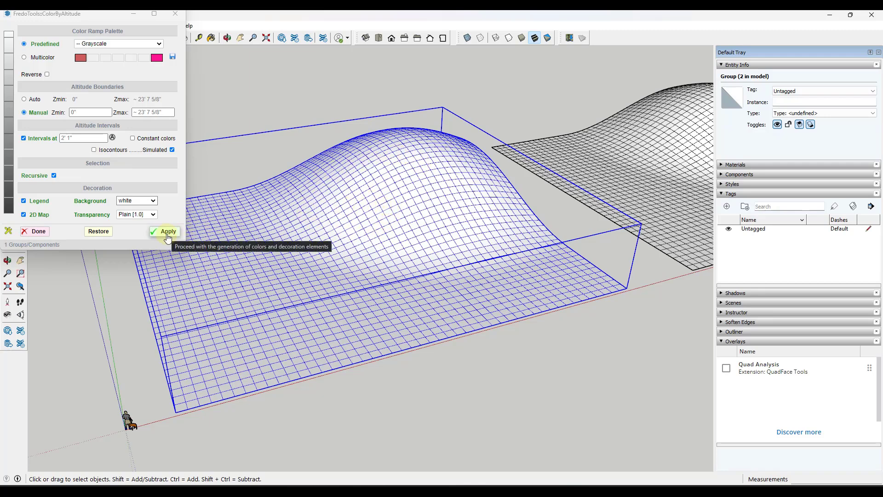
Try the Geographic predefined color ramp, and return to Grayscale.
left_click(94, 44)
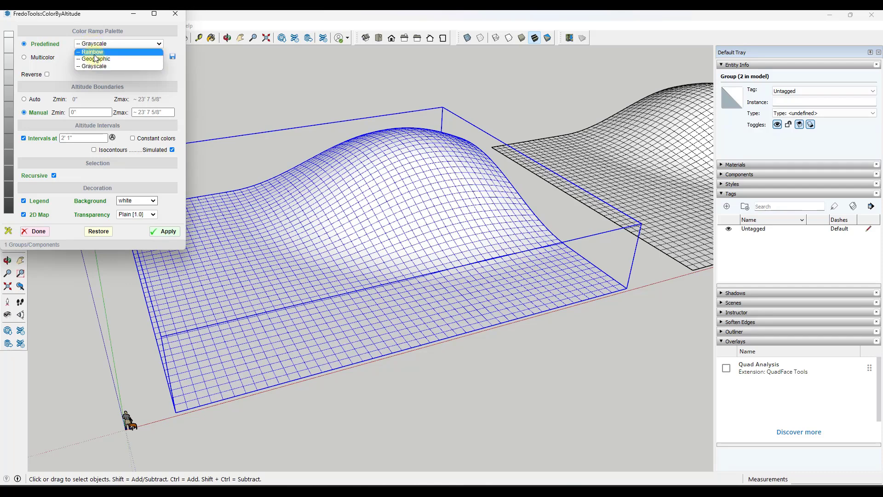
left_click(104, 67)
left_click(98, 44)
left_click(97, 58)
left_click(97, 44)
left_click(93, 65)
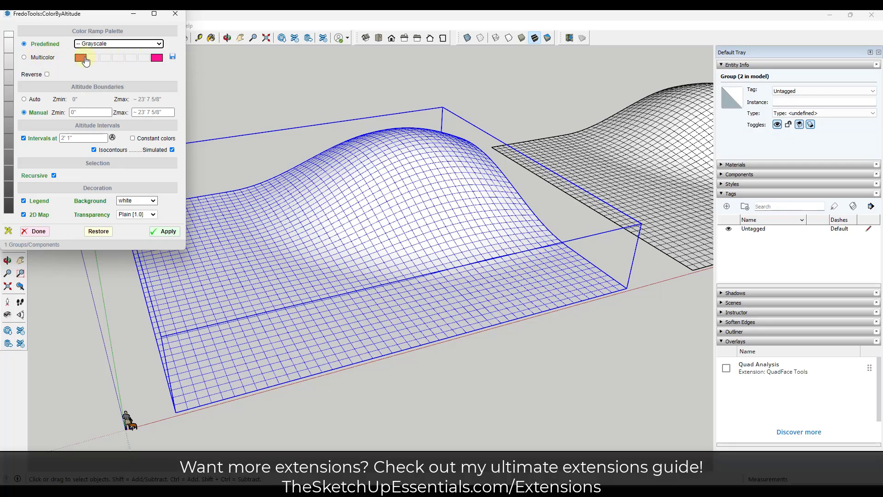
Set the altitude boundaries to Auto, turn off Isocontours and Simulated, and apply the Grayscale coloring to the terrain.
left_click(25, 99)
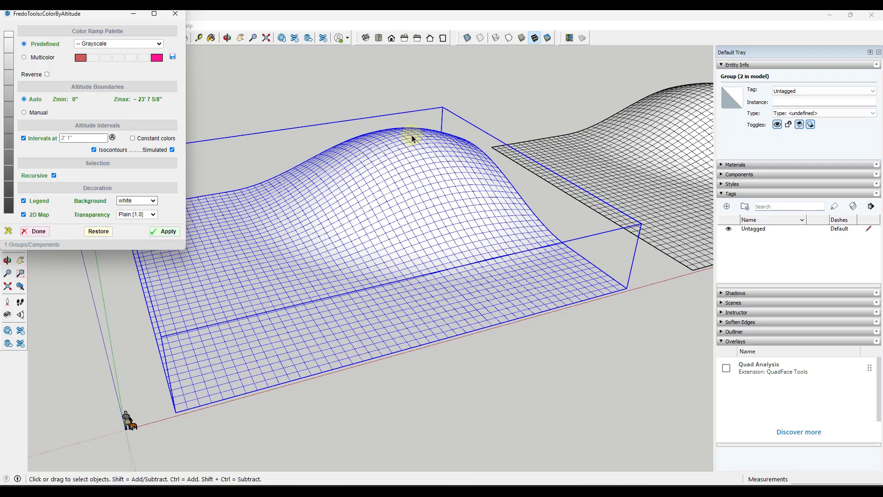
left_click(94, 150)
left_click(172, 150)
left_click(95, 150)
left_click(167, 231)
Examine the grayscale altitude shading on the terrain and the 2D map floating above it.
middle_click_drag(328, 211, 361, 132)
scroll(407, 234, "up", 3)
scroll(408, 233, "up", 2)
middle_click_drag(408, 228, 405, 183)
scroll(409, 176, "up", 3)
scroll(409, 176, "up", 1)
scroll(401, 210, "down", 3)
middle_click_drag(404, 213, 397, 249)
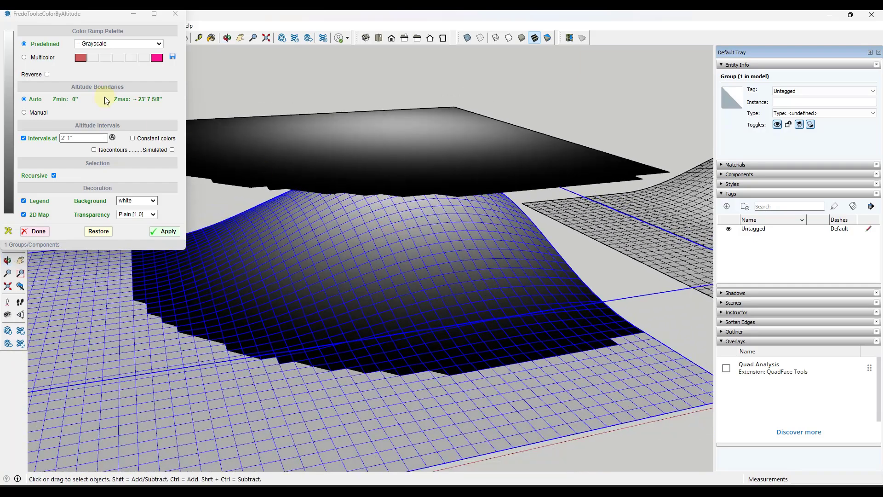
Reverse the Grayscale color ramp and reapply it to the terrain.
left_click(47, 75)
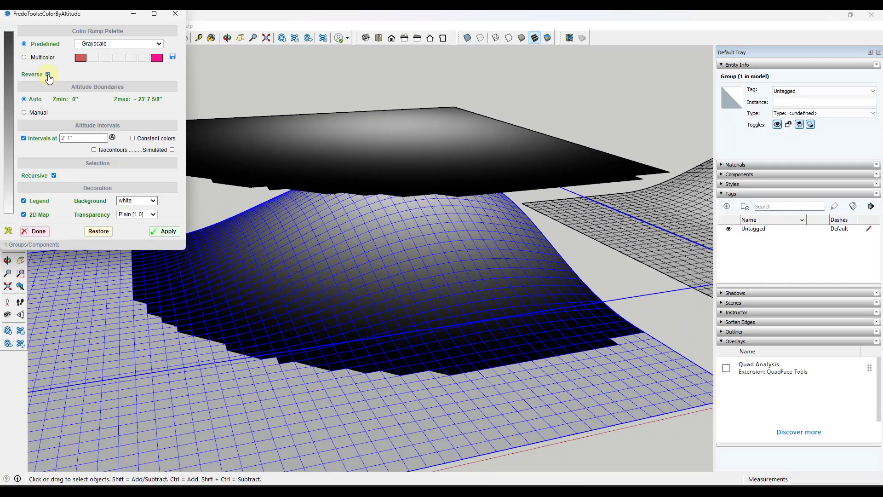
left_click(166, 231)
scroll(402, 253, "down", 3)
middle_click_drag(402, 253, 424, 210)
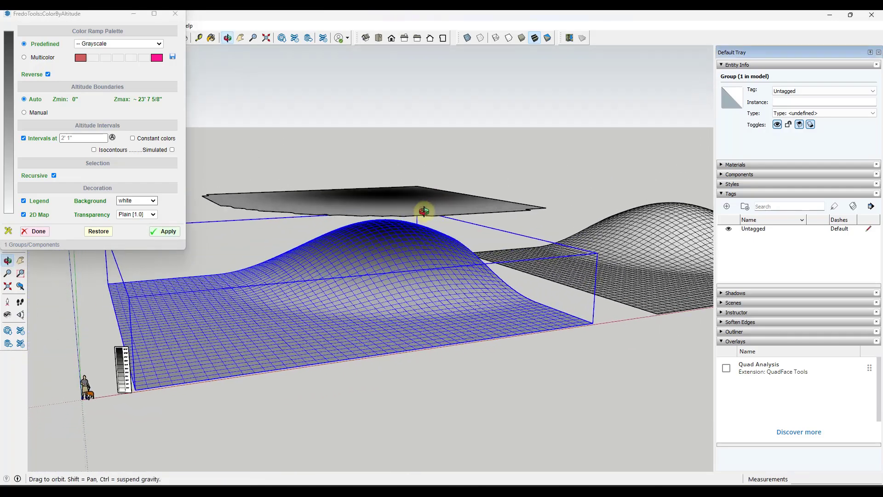
scroll(412, 245, "up", 6)
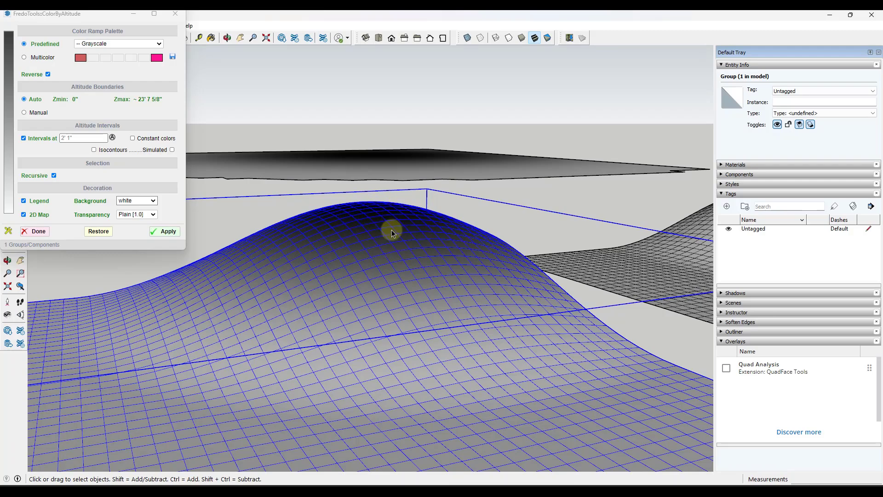
scroll(387, 237, "down", 4)
middle_click_drag(383, 241, 347, 296)
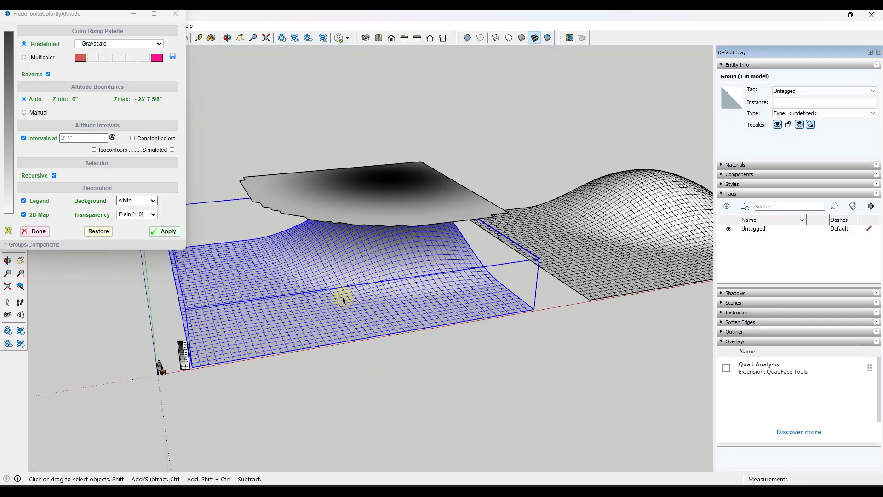
Examine the 2D map from above and the altitude legend beside the terrain's corner.
middle_click_drag(366, 181, 299, 392)
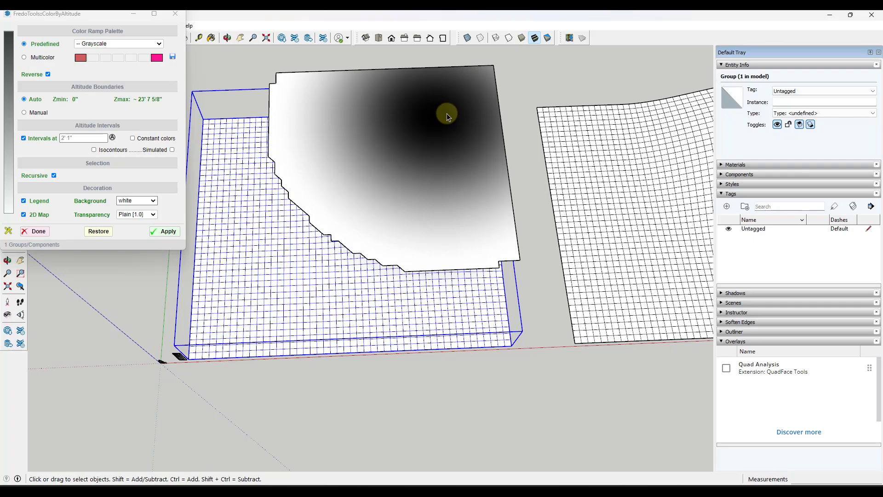
scroll(445, 114, "down", 3)
scroll(276, 252, "up", 6)
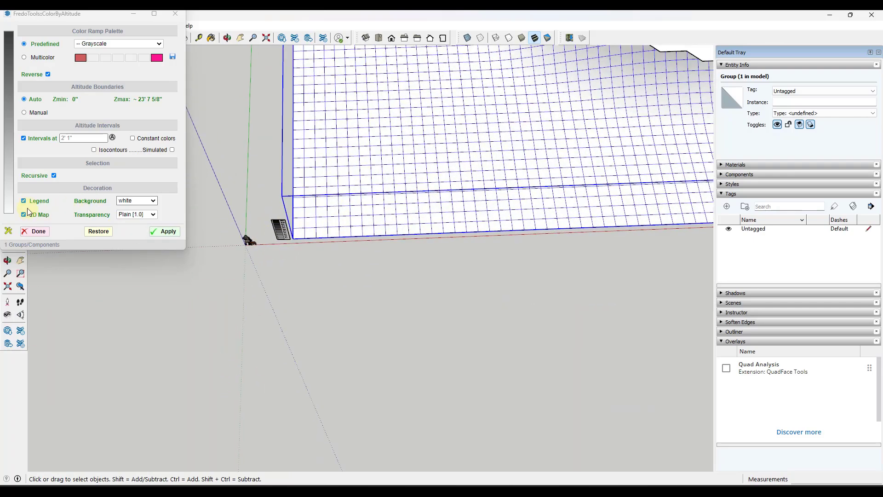
middle_click_drag(285, 237, 285, 187)
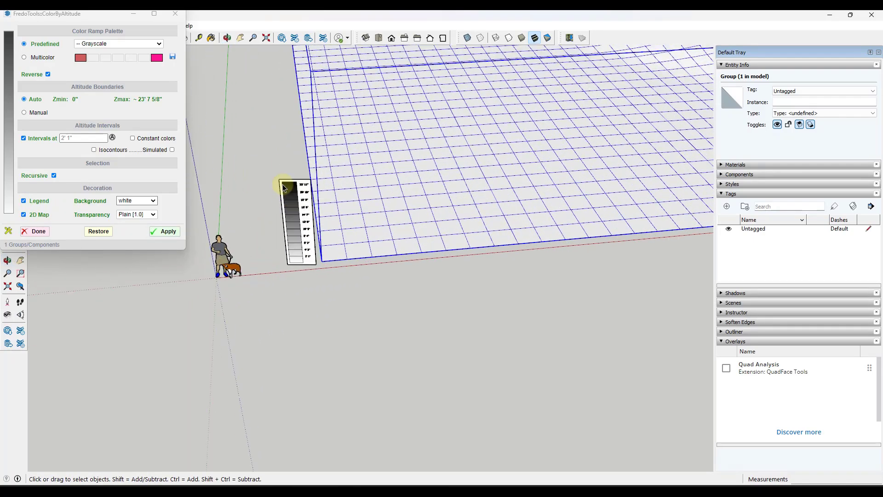
scroll(285, 193, "up", 5)
middle_click_drag(310, 235, 457, 112)
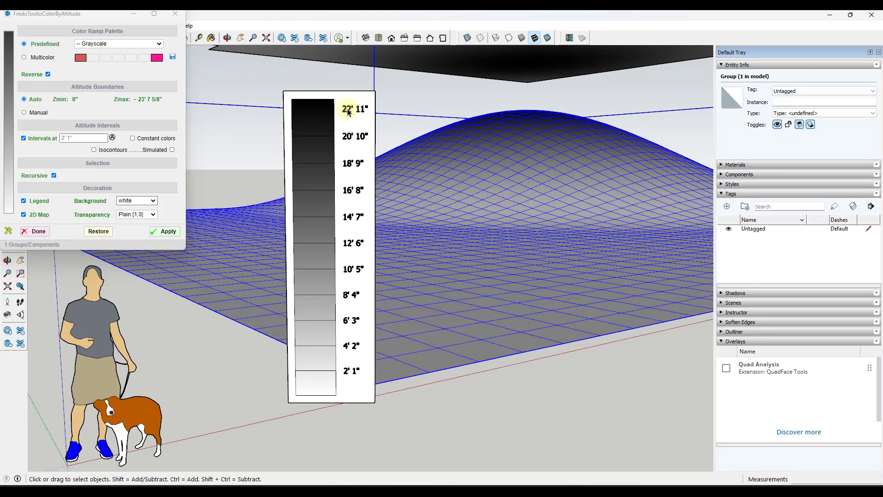
scroll(490, 341, "down", 5)
mouse_move(457, 339)
middle_mouse_down()
mouse_move(553, 297)
mouse_move(474, 338)
middle_mouse_up()
Recolor the terrain by altitude with the predefined Rainbow ramp.
left_click(110, 44)
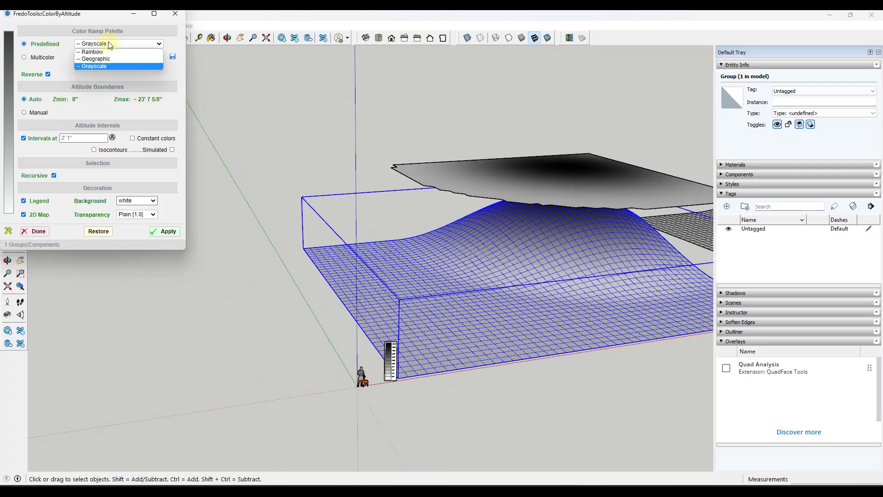
left_click(103, 52)
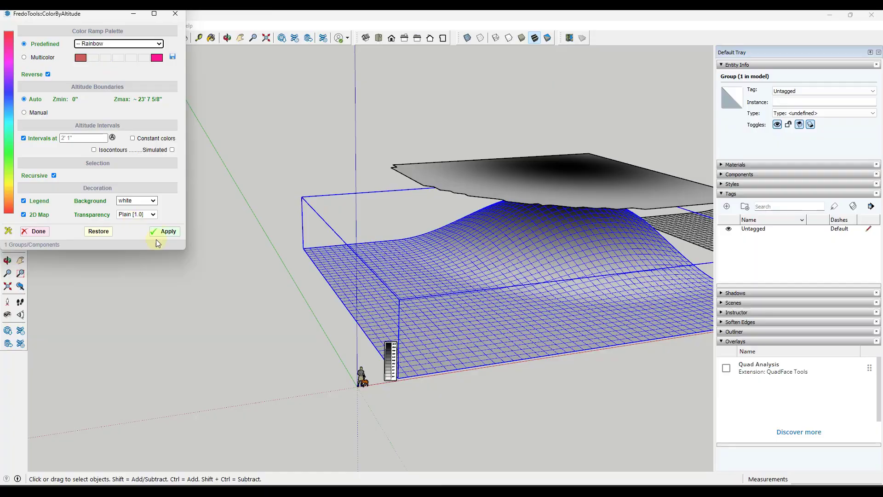
middle_click_drag(192, 282, 311, 277)
scroll(503, 261, "up", 3)
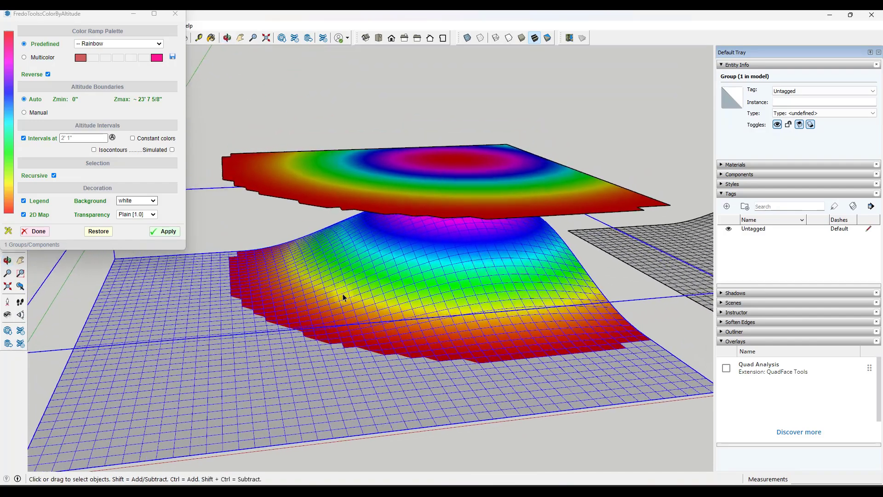
Return the color ramp to Grayscale, enable Isocontours, and apply both to the terrain and its 2D map.
left_click(103, 44)
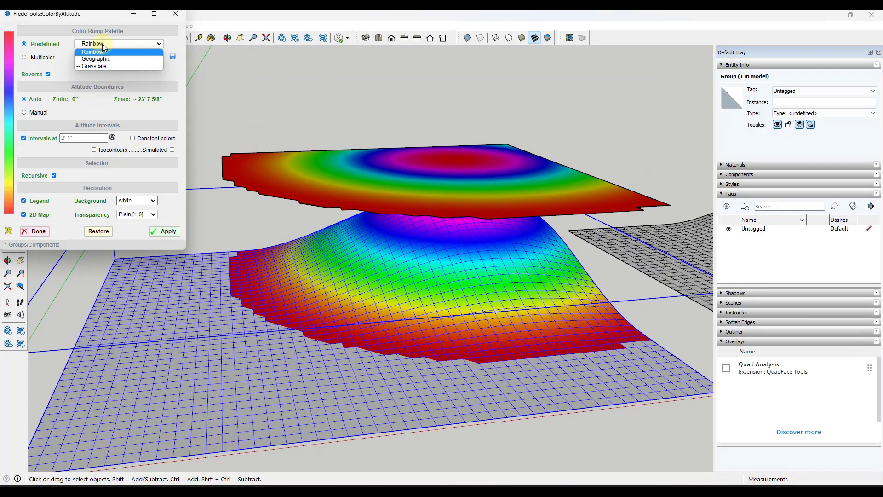
left_click(102, 66)
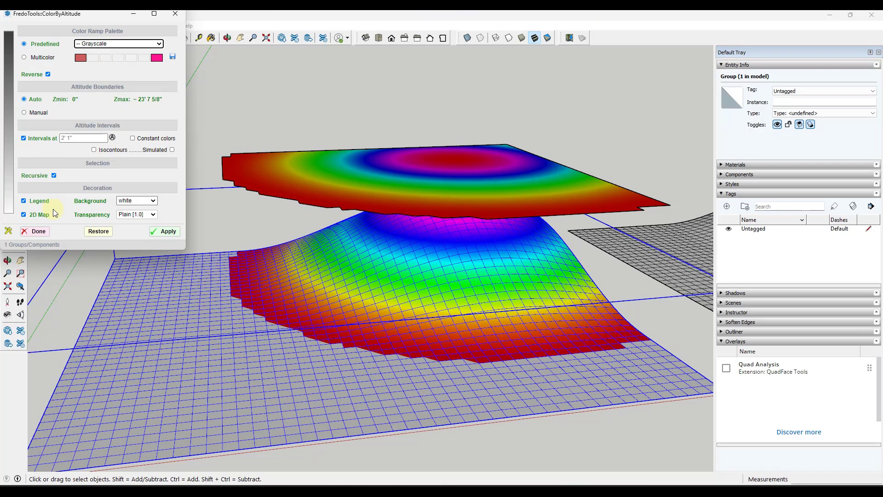
left_click(94, 150)
left_click(165, 234)
left_click(166, 234)
middle_click_drag(409, 292, 339, 305)
Set the altitude interval to 1' and regenerate the terrain's isocontours.
left_click(77, 137)
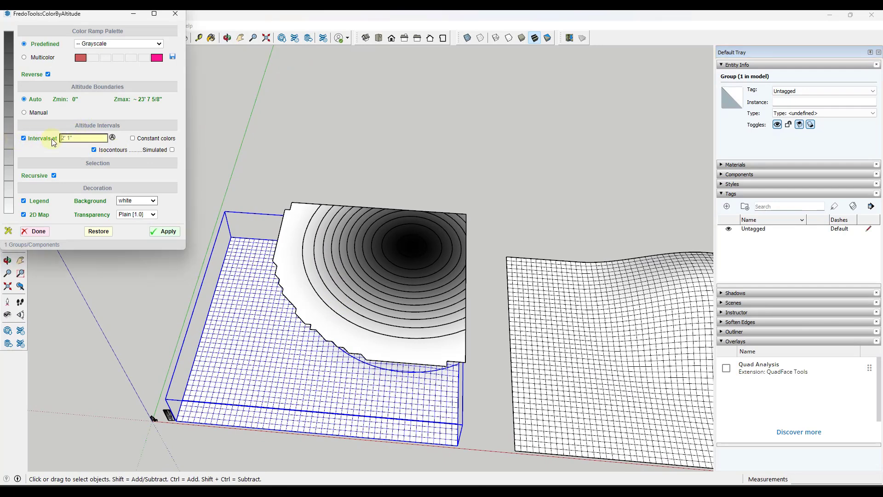
type("12")
left_click(166, 231)
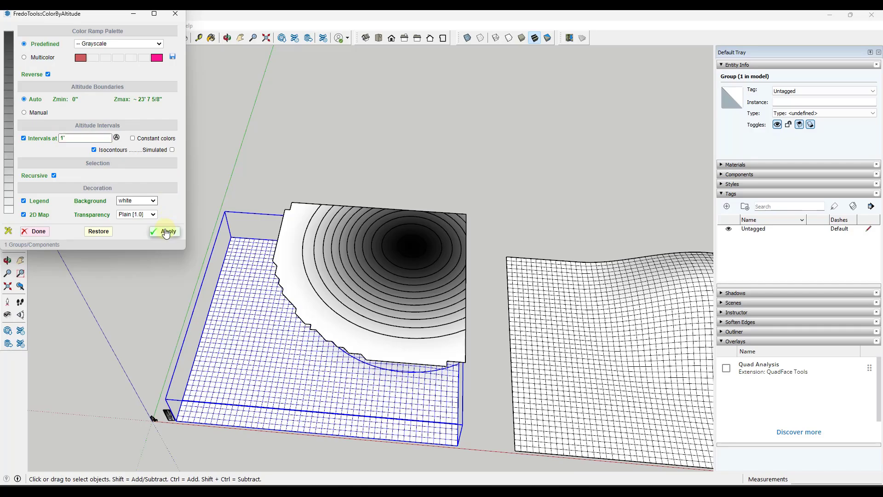
scroll(388, 343, "up", 10)
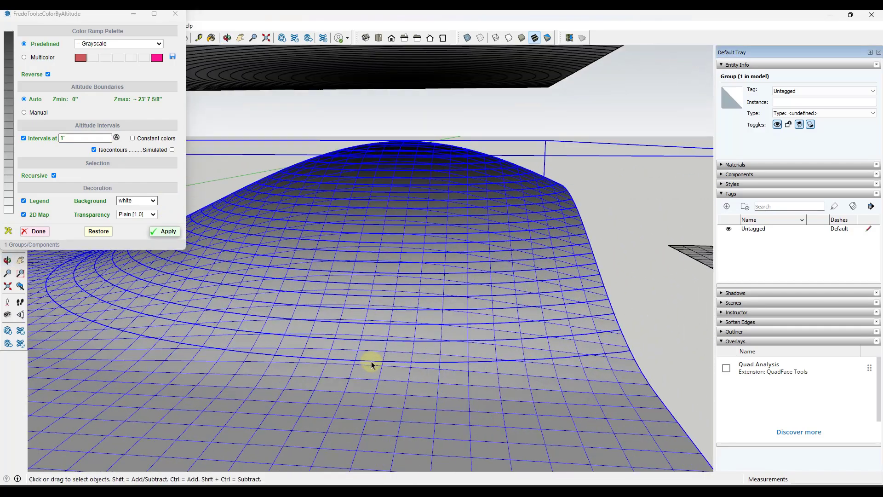
scroll(369, 363, "up", 2)
key("l")
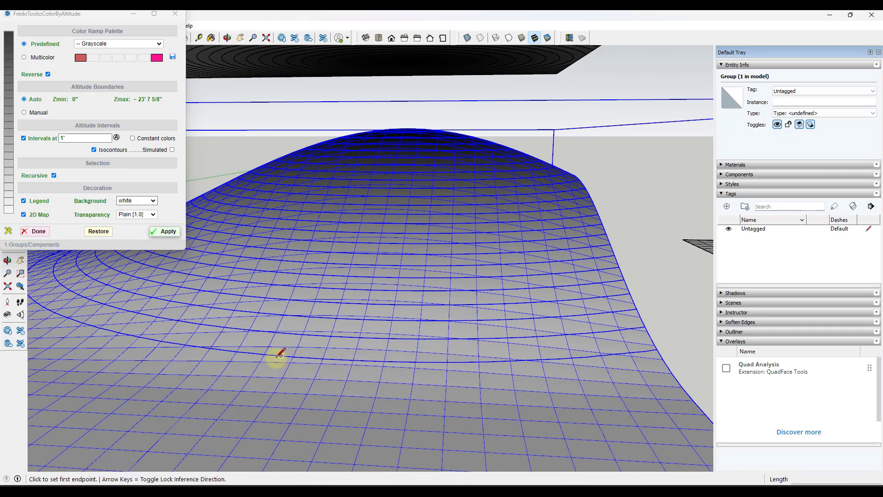
key("space")
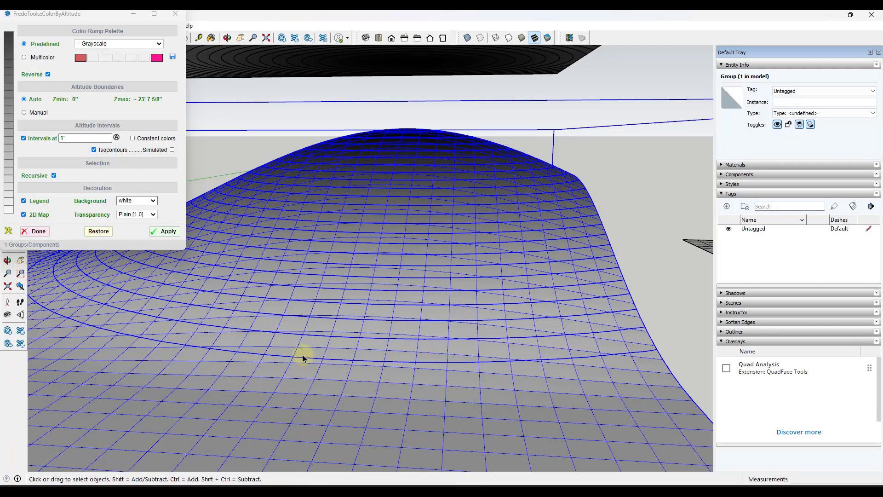
middle_click_drag(264, 335, 315, 321)
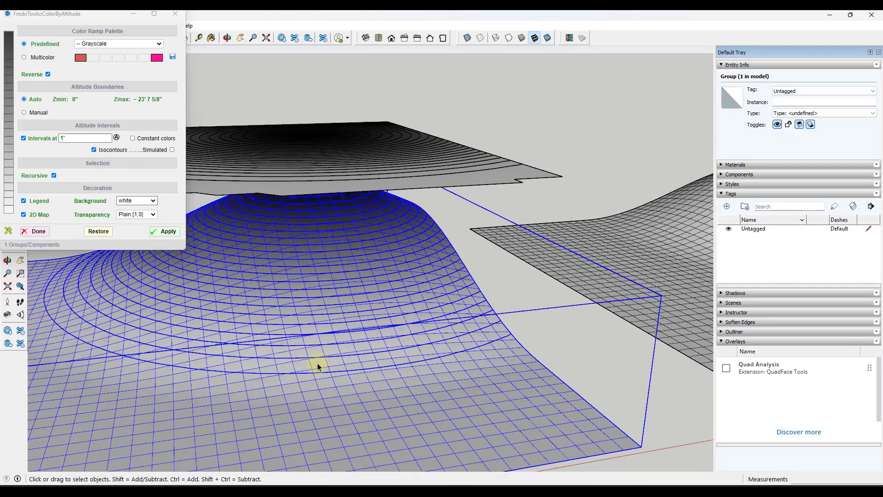
Enable the Simulated option, turn off Isocontours, and reapply the coloring to the terrain.
left_click(172, 150)
left_click(94, 150)
left_click(164, 232)
middle_click_drag(291, 305, 320, 344)
scroll(320, 336, "down", 4)
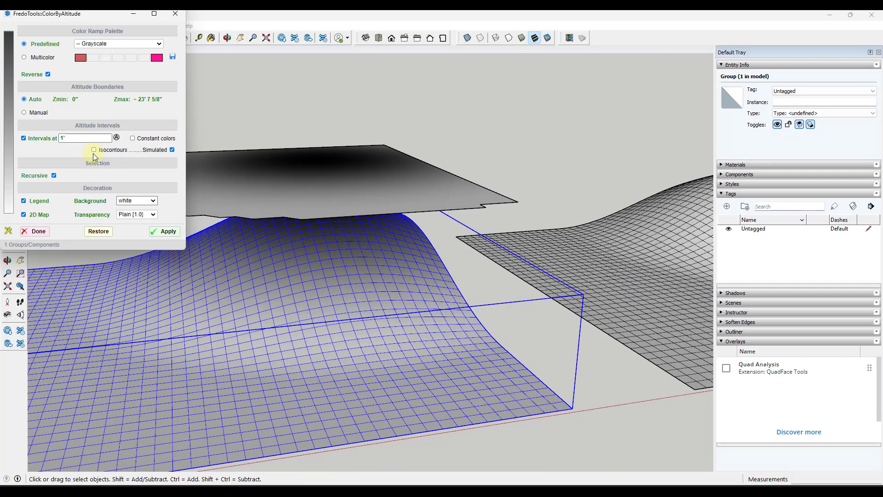
Enable Isocontours together with Simulated, apply them, and inspect the contour lines up close.
left_click(94, 150)
left_click(163, 231)
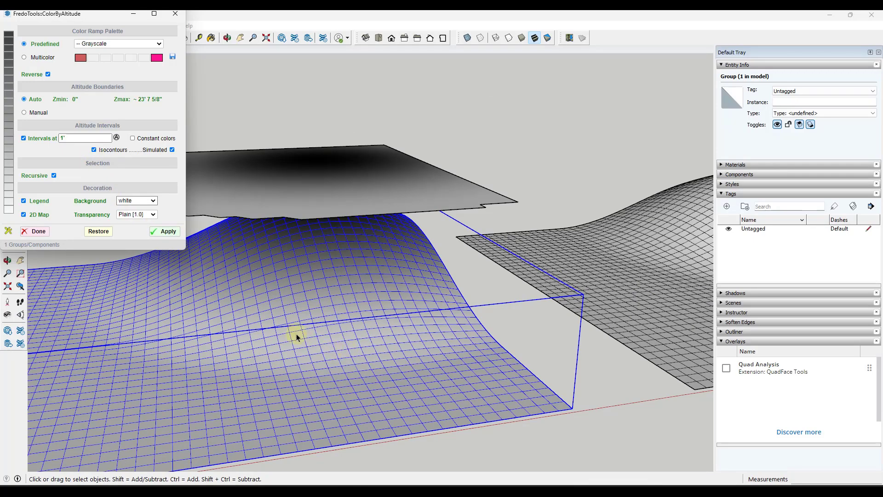
scroll(319, 337, "up", 8)
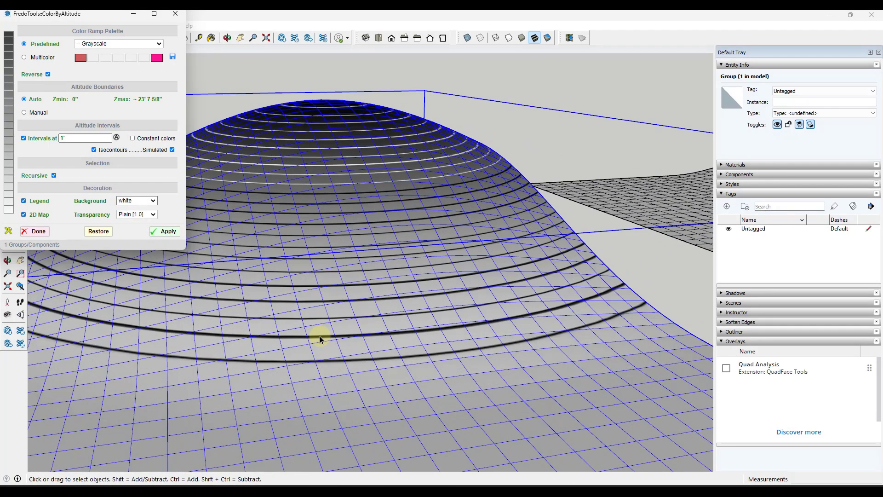
key("l")
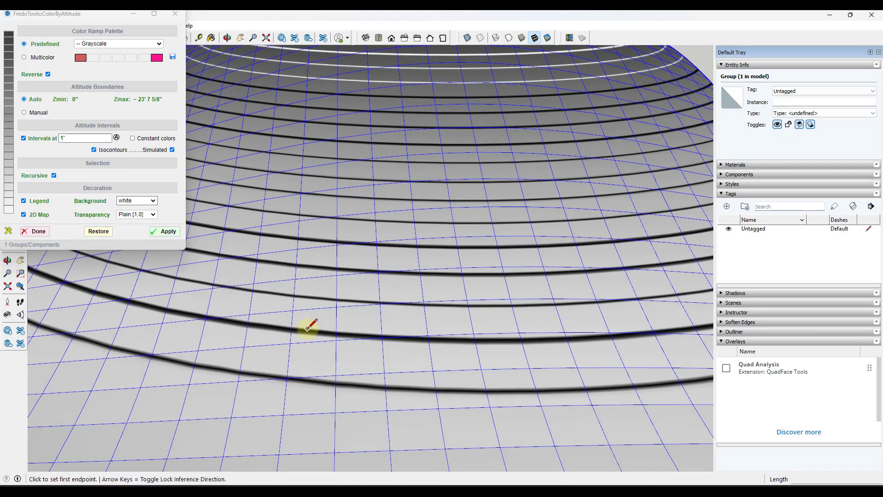
Review the simulated contours across the whole terrain and its 2D map, and close the Color by Altitude settings.
scroll(309, 326, "down", 10)
middle_click_drag(327, 316, 365, 226)
key("space")
scroll(347, 279, "up", 4)
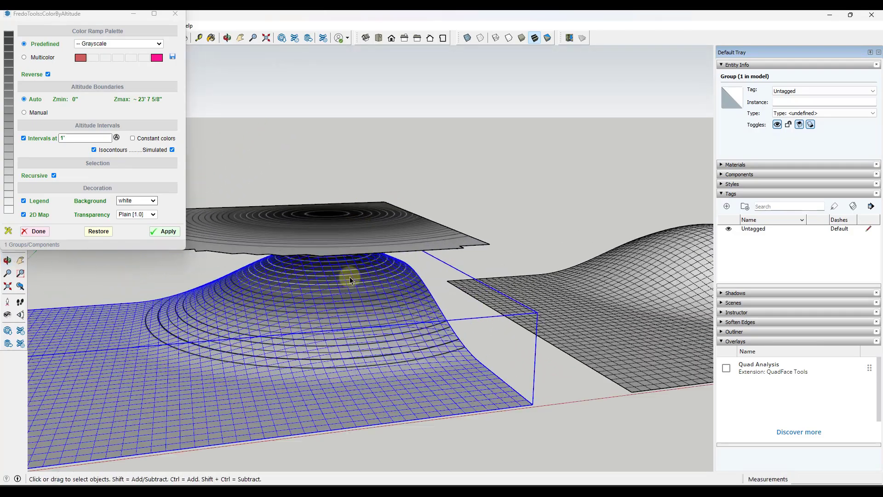
scroll(400, 269, "down", 1)
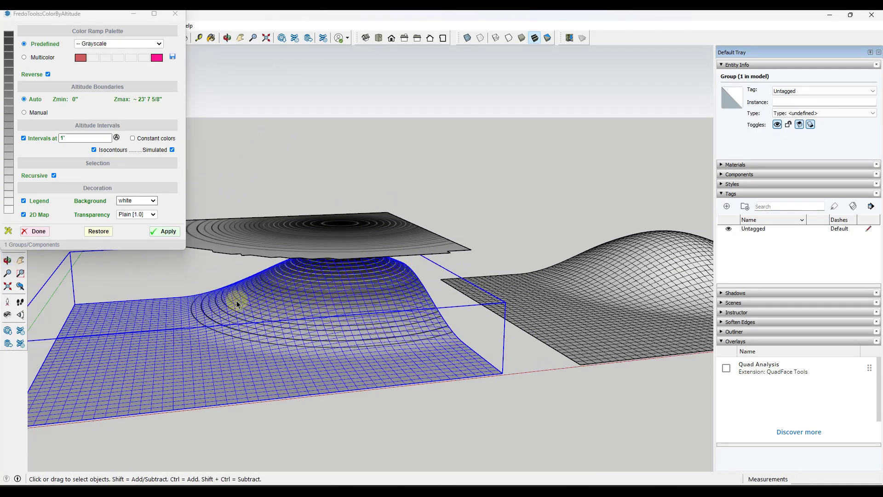
left_click(175, 16)
Select the neighbouring uncolored terrain group and start Color by Slope on it, keeping the terrain in view.
middle_click_drag(354, 250, 336, 321)
left_click(336, 320)
left_click(65, 82)
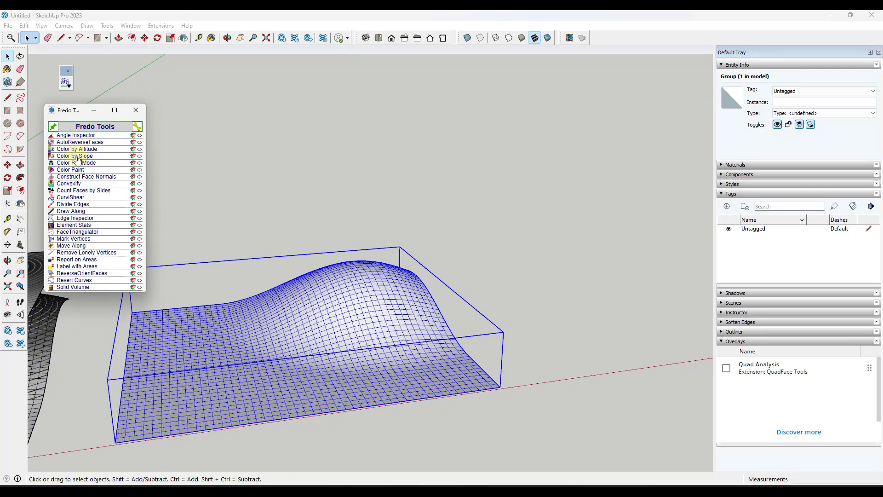
left_click(79, 158)
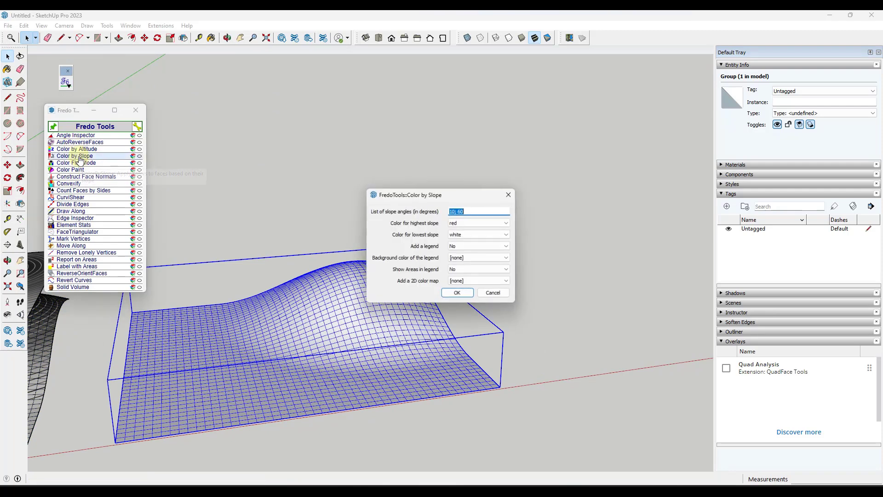
left_click_drag(429, 195, 591, 119)
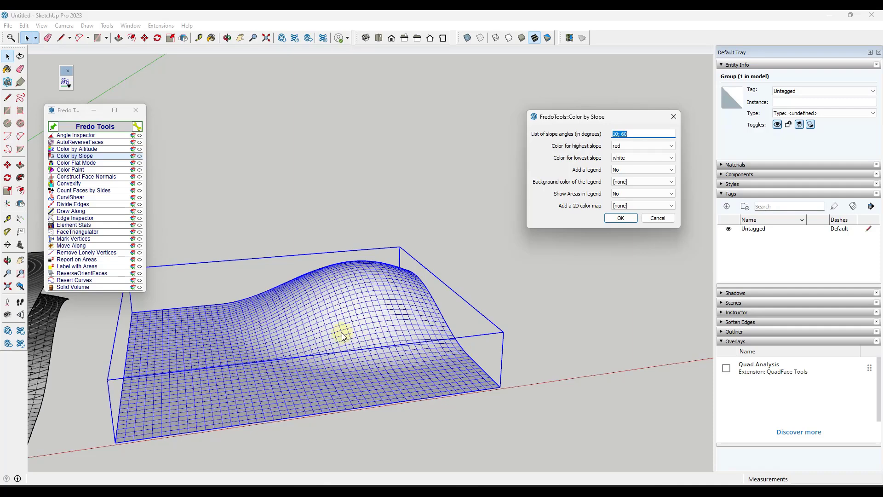
Add a legend to the slope coloring, apply it with slope angles 10; 60, and inspect the colored terrain and legend.
left_click(640, 170)
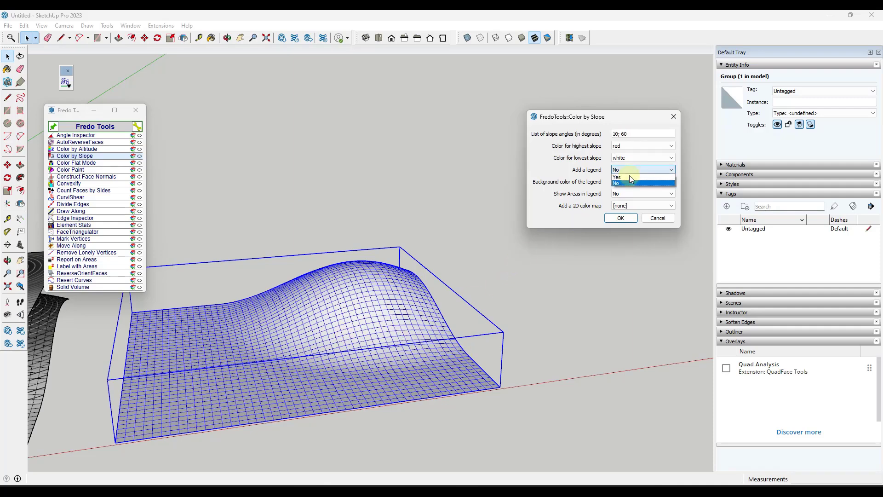
left_click(629, 183)
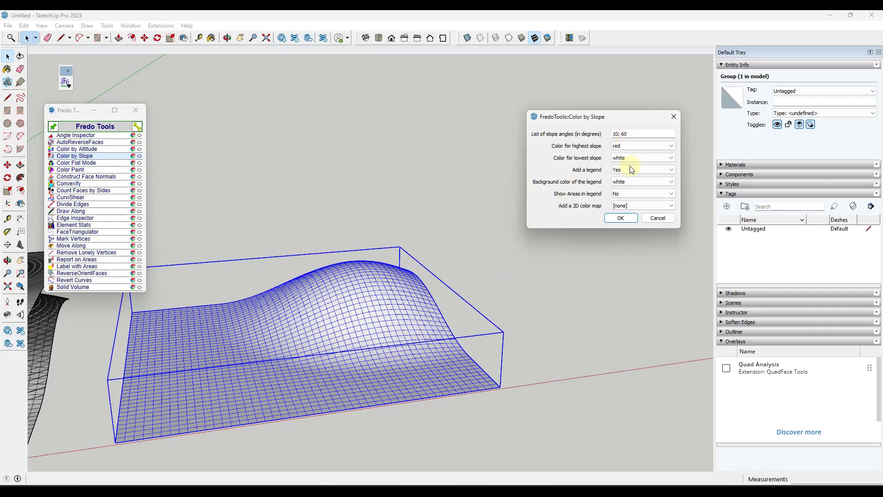
left_click(618, 218)
middle_click_drag(386, 274, 433, 321)
scroll(432, 303, "up", 5)
middle_click_drag(279, 264, 463, 272)
scroll(151, 396, "up", 3)
middle_click_drag(146, 403, 318, 292)
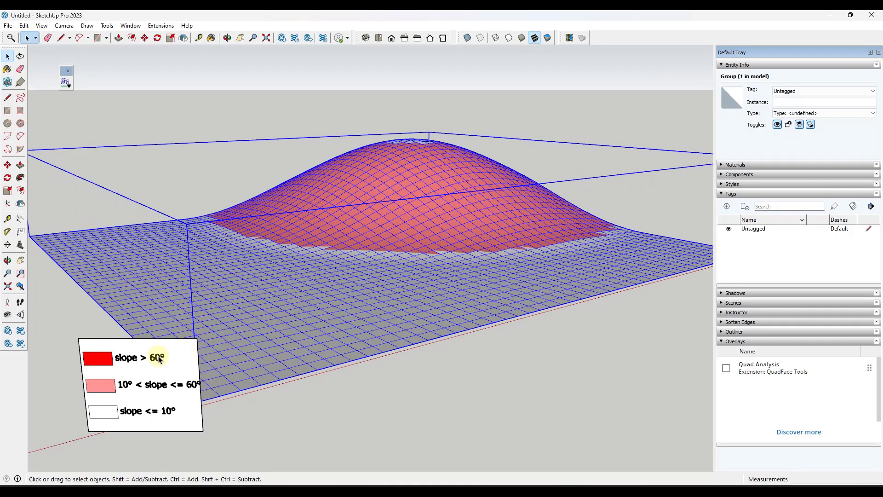
Open the slope-colored terrain group, move the faces at the hill's summit straight up into a steep-sided plateau, and leave the group.
scroll(174, 361, "down", 2)
mouse_move(395, 216)
middle_mouse_down()
mouse_move(404, 213)
mouse_move(378, 223)
mouse_move(395, 208)
middle_mouse_up()
double_click(396, 208)
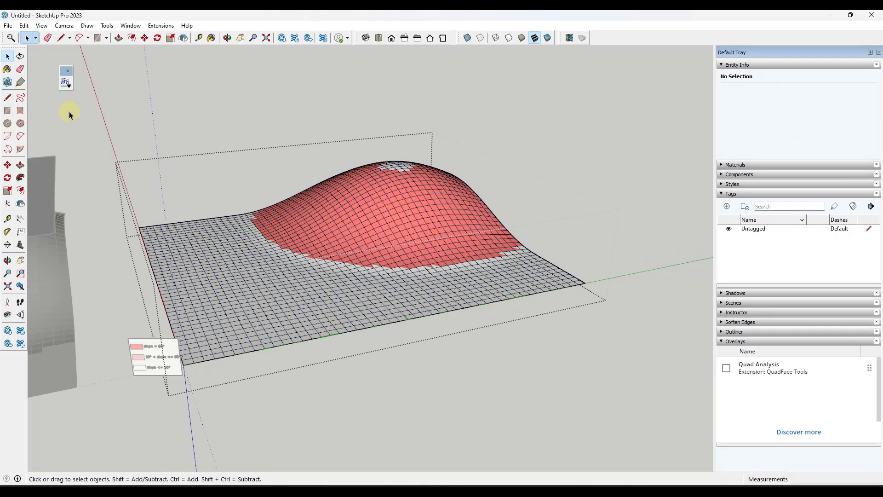
mouse_move(434, 175)
middle_mouse_down()
mouse_move(389, 192)
mouse_move(426, 161)
middle_mouse_up()
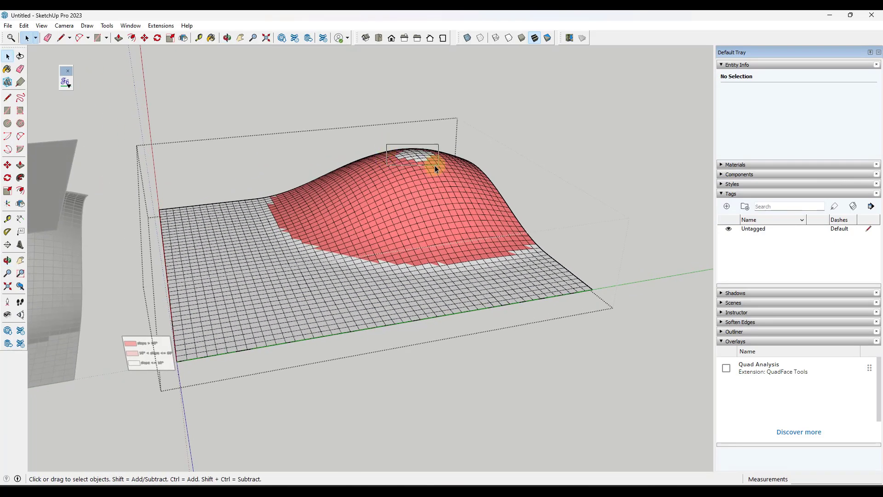
left_click(426, 162)
key("m")
left_click(426, 162)
left_click(489, 126)
key("space")
left_click(615, 187)
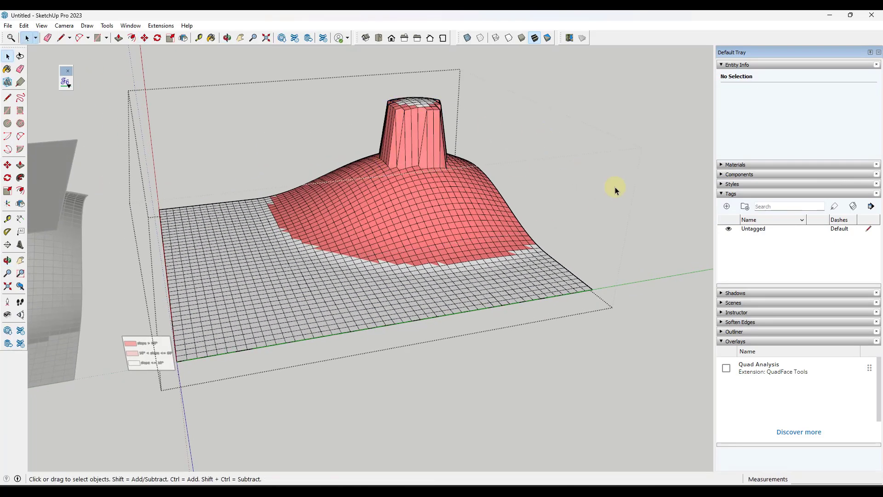
left_click(649, 185)
Reapply Color by Slope with the same settings to the reshaped terrain and inspect the steep faces around its summit.
middle_click_drag(307, 228, 385, 209)
left_click(385, 208)
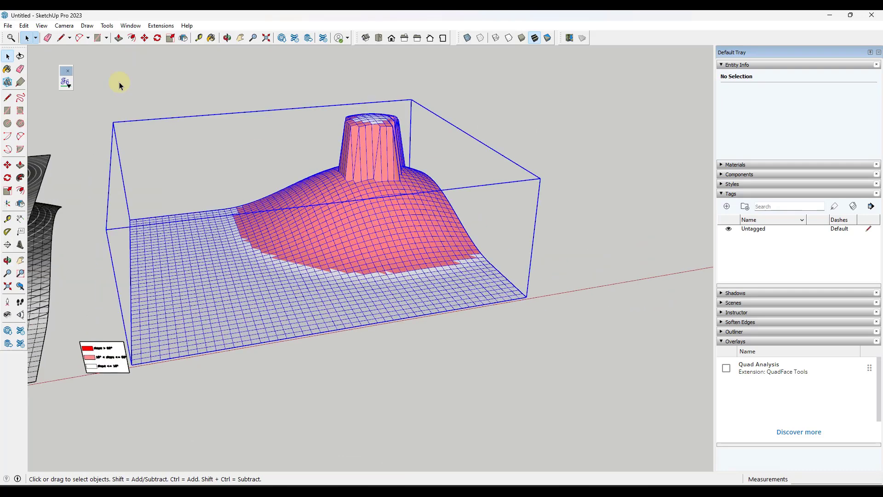
left_click(66, 83)
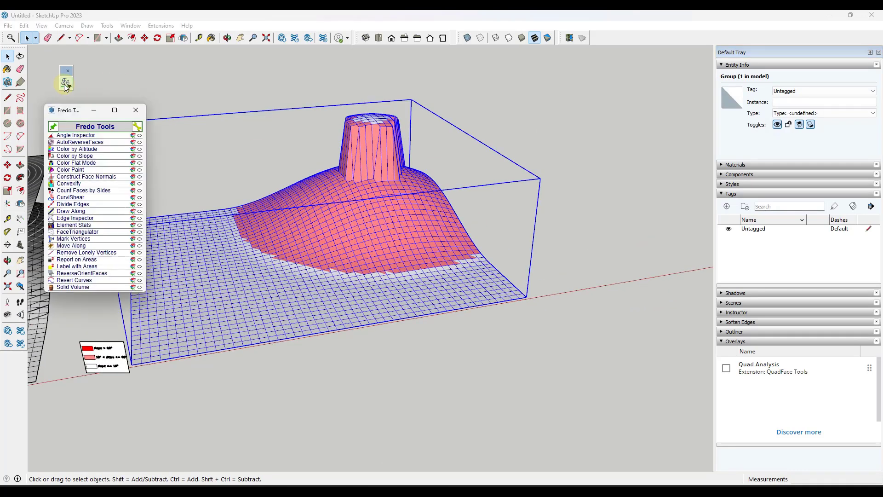
left_click(79, 155)
left_click(459, 301)
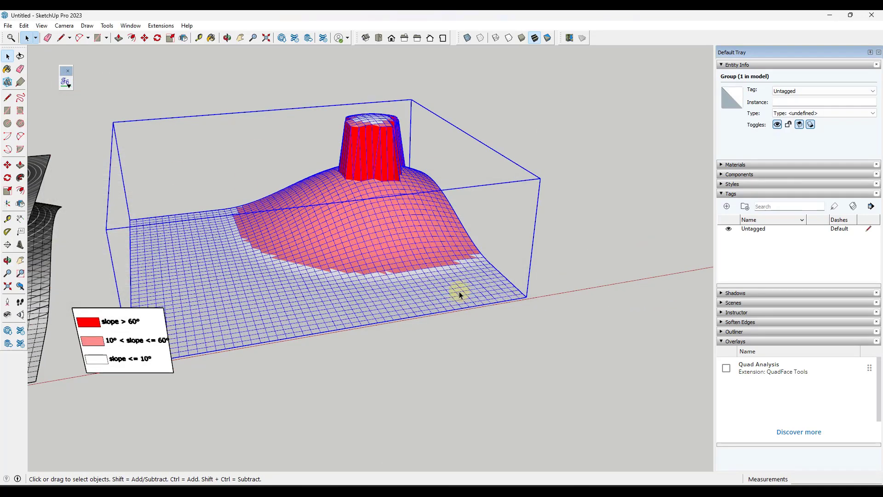
scroll(375, 142, "up", 5)
mouse_move(375, 142)
middle_mouse_down()
mouse_move(520, 170)
mouse_move(643, 152)
mouse_move(184, 143)
mouse_move(428, 147)
mouse_move(422, 189)
mouse_move(438, 191)
middle_mouse_up()
scroll(427, 158, "down", 5)
scroll(441, 170, "up", 2)
scroll(455, 231, "up", 3)
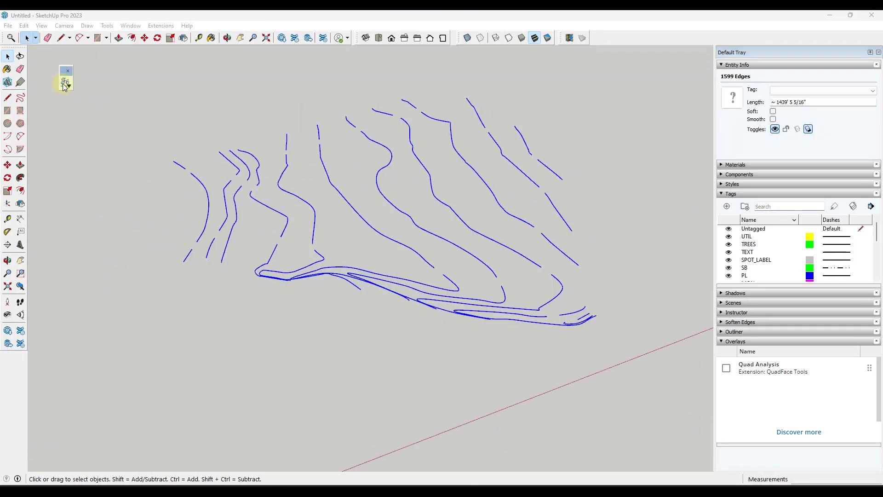
Run an Edge Inspector inspection on the selected contour lines to detect defects such as lost junctions.
left_click(65, 83)
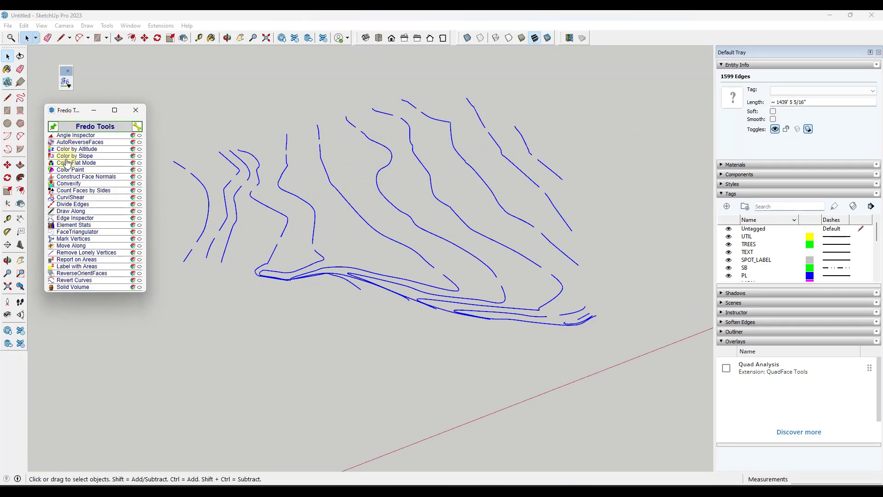
middle_click_drag(400, 203, 398, 243)
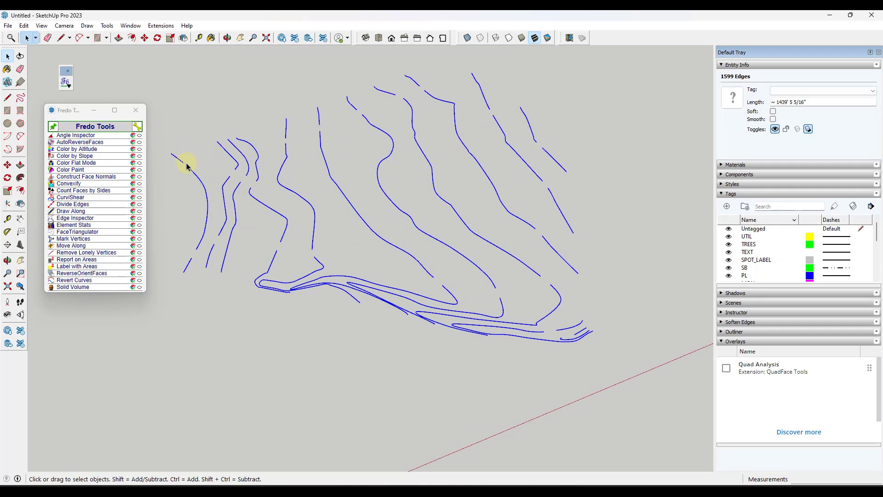
middle_click_drag(362, 128, 353, 230)
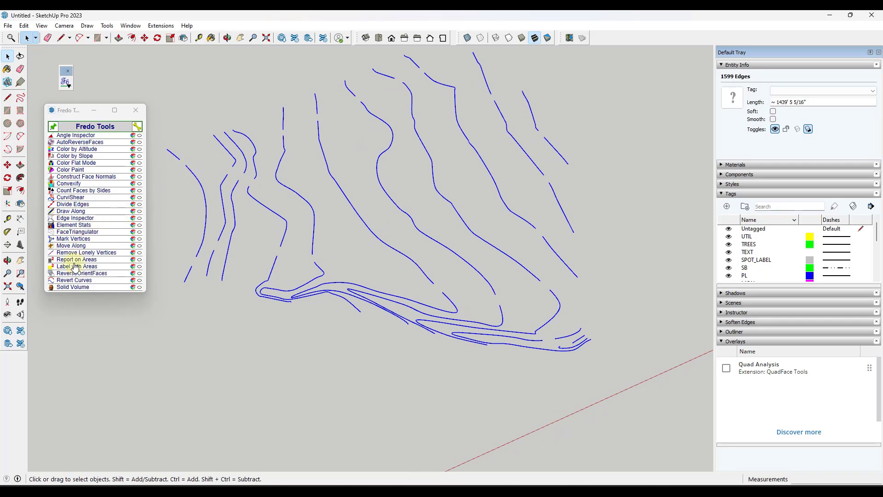
left_click(65, 218)
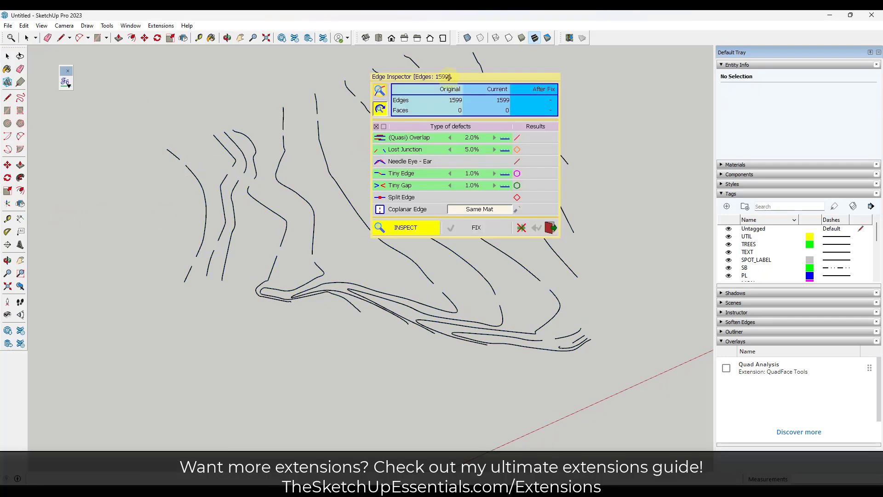
left_click_drag(450, 77, 601, 62)
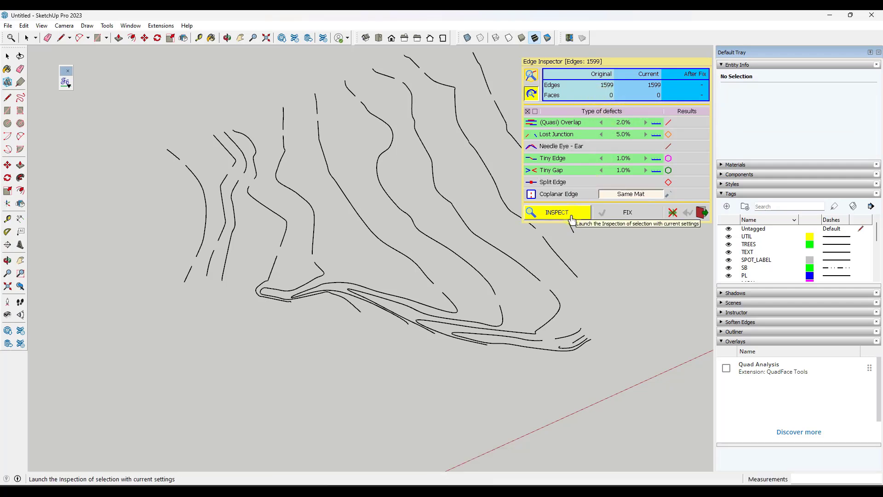
left_click(570, 218)
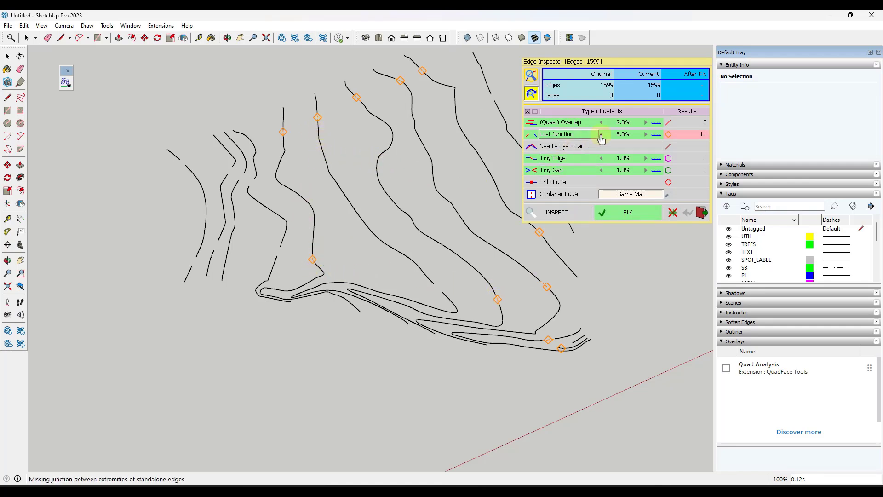
Magnify a lost junction near the upper end of one contour line at 6x and fix that single gap.
left_click(312, 261)
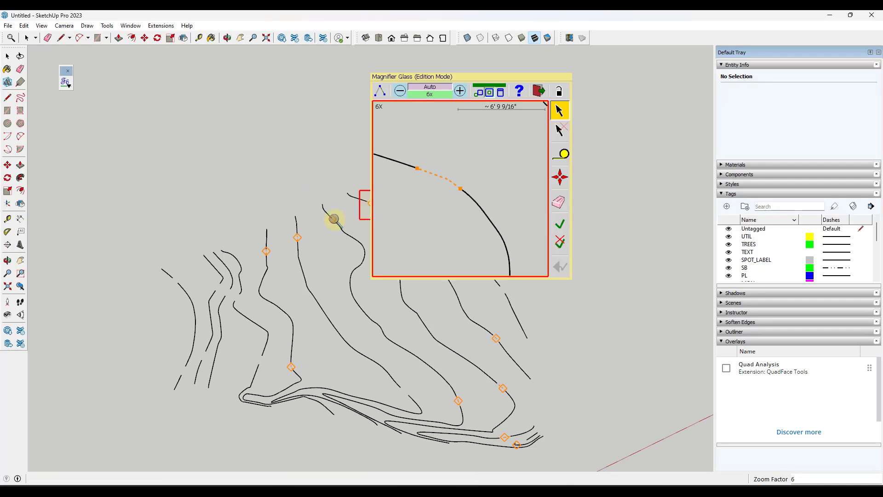
left_click(343, 222)
scroll(340, 219, "up", 4, "ctrl")
scroll(336, 217, "down", 4, "ctrl")
left_click(333, 218)
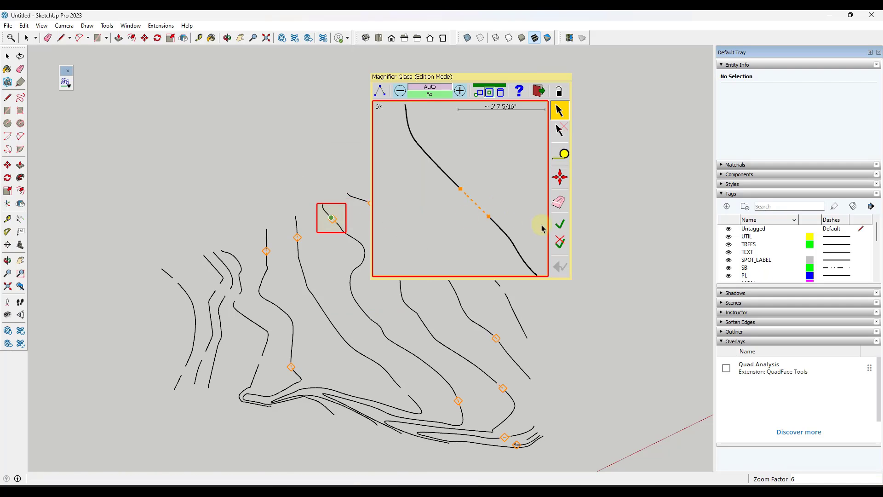
left_click(562, 227)
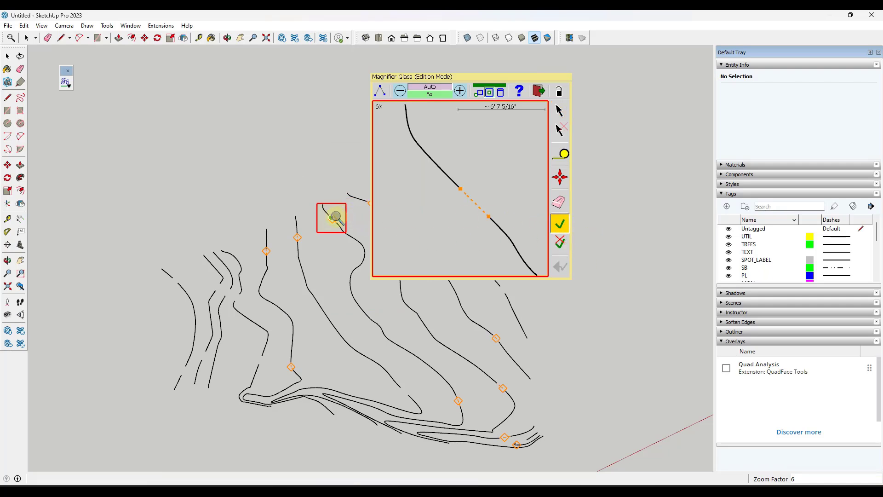
left_click(463, 192)
Magnify and fix the lost junction on the adjacent contour line, and exit the magnifier.
left_click(301, 241)
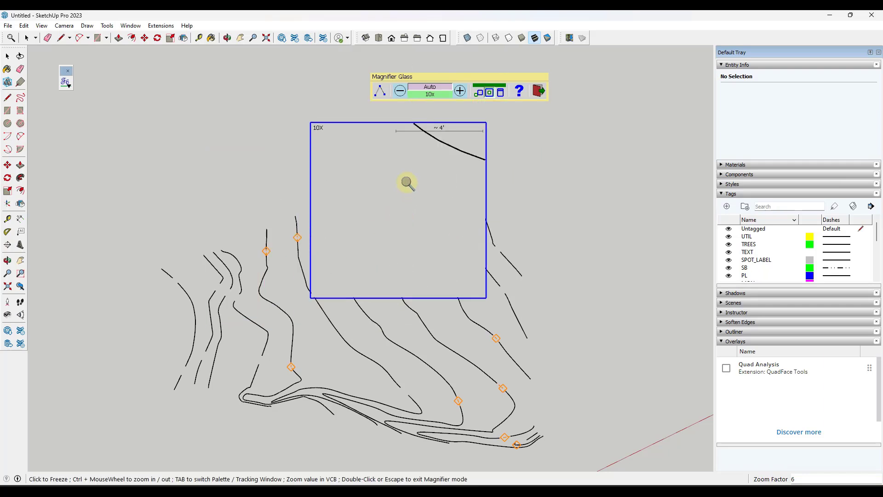
left_click(300, 239)
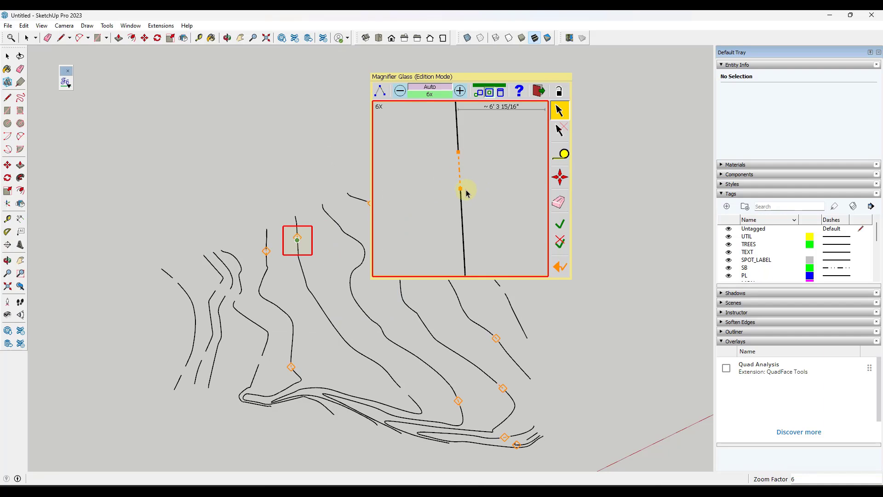
left_click(558, 226)
left_click(461, 191)
left_click(539, 90)
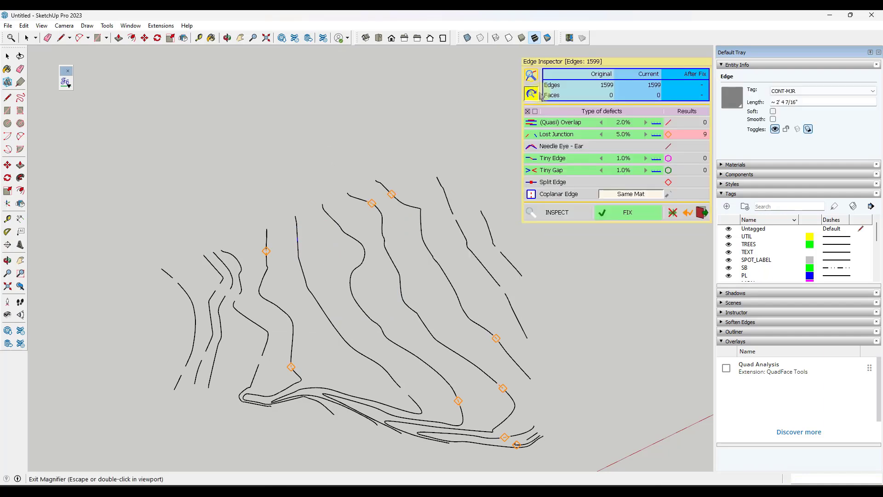
Fix all remaining detected lost junctions in the contour lines at once and exit Edge Inspector.
left_click(619, 215)
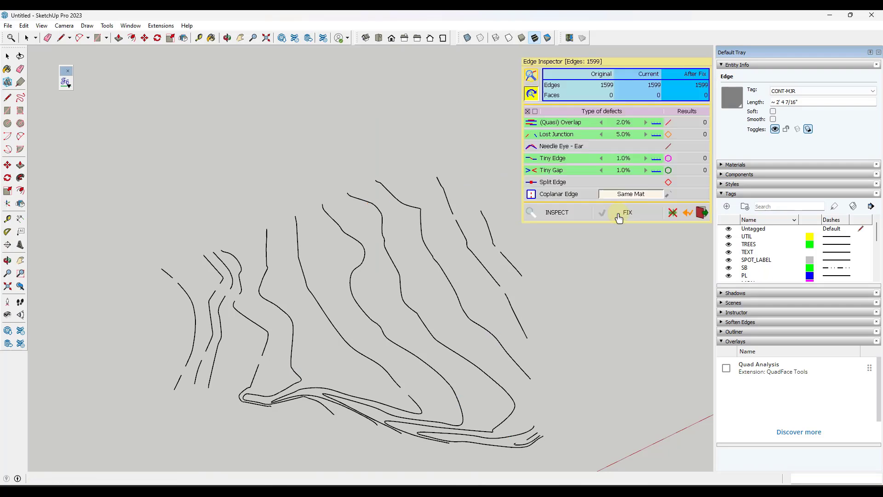
scroll(322, 210, "down", 2)
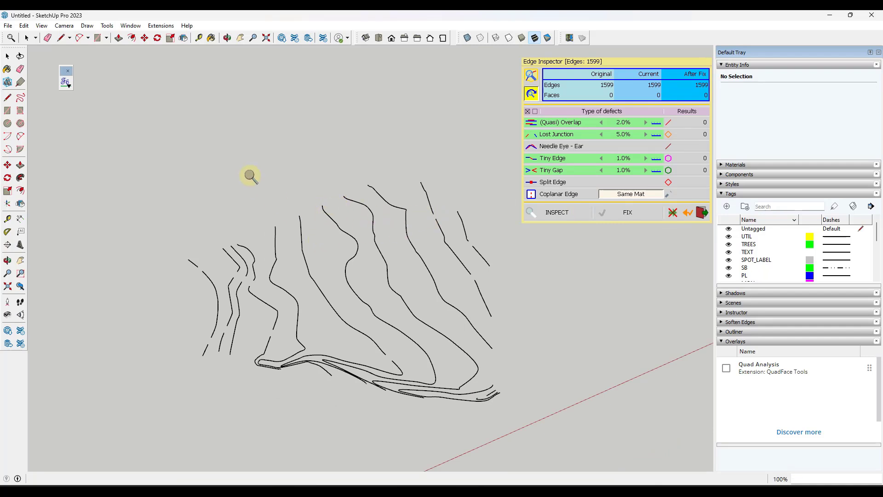
left_click_drag(250, 177, 251, 188)
key("space")
Select all contour lines again, set Edge Inspector's Lost Junction tolerance to 10%, and rerun the inspection.
left_click_drag(132, 114, 558, 423)
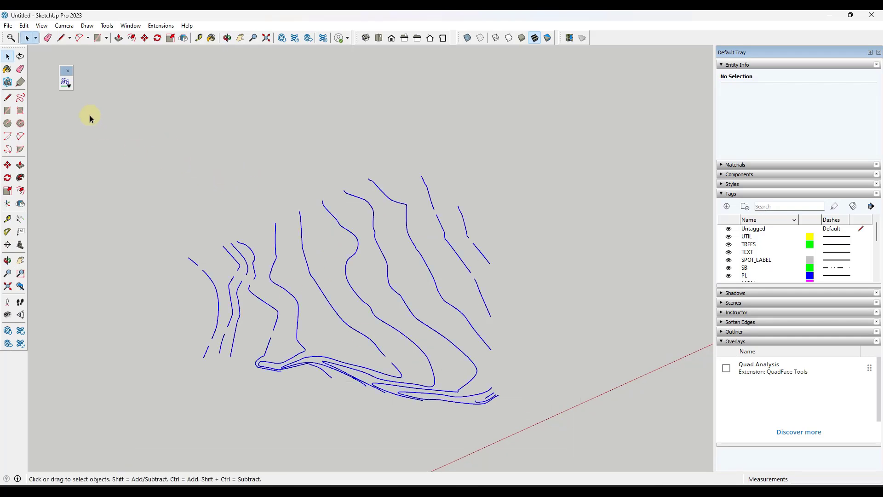
left_click(66, 83)
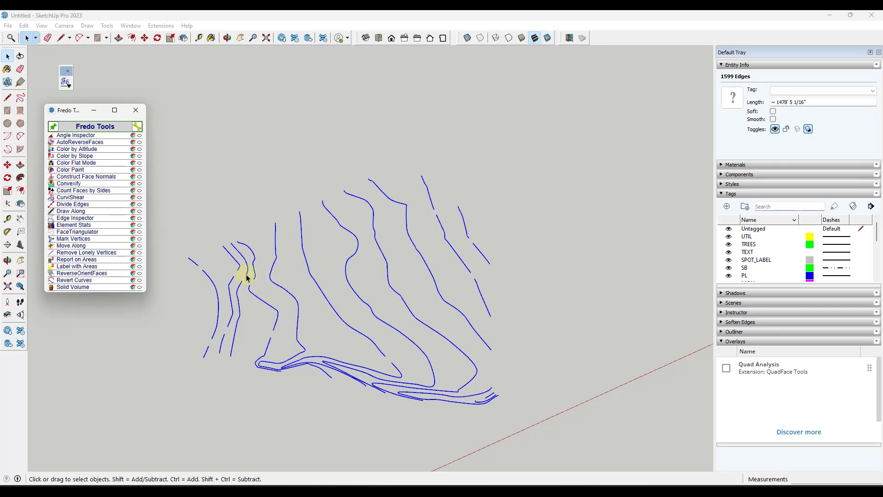
left_click(68, 218)
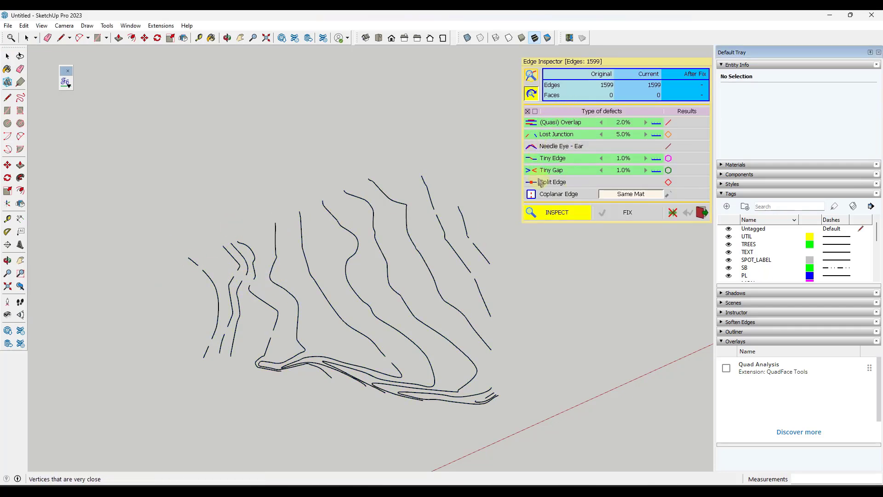
left_click(621, 135)
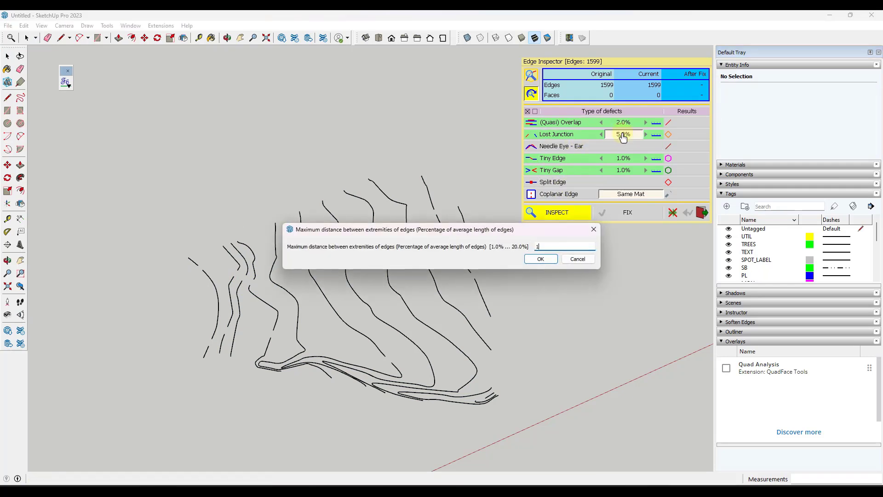
key("Return")
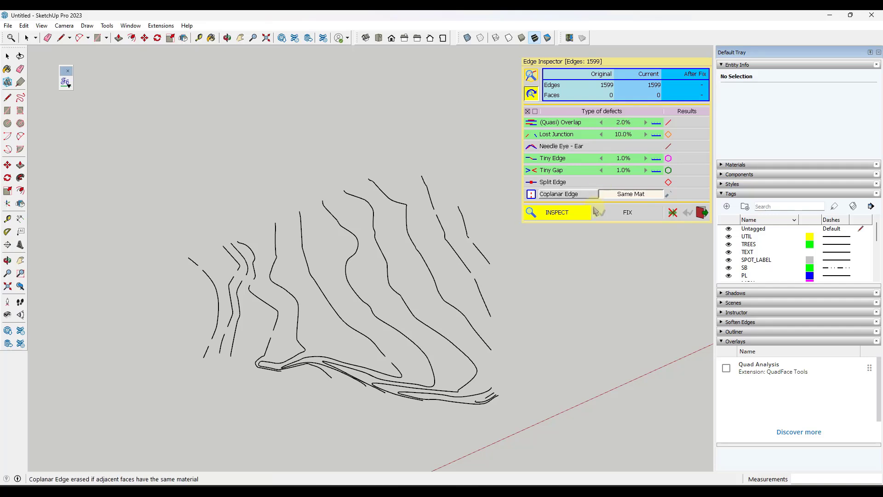
left_click(573, 214)
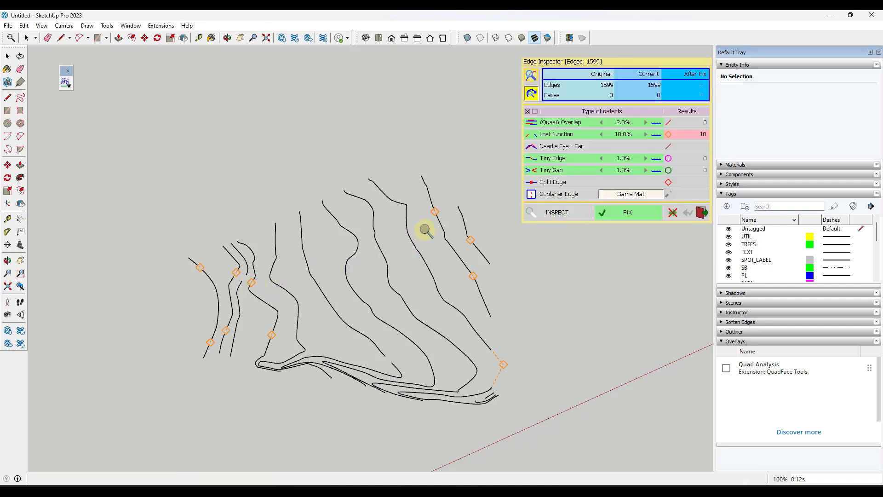
Fix all the lost junctions detected in the contour lines at the 10% tolerance.
left_click(628, 214)
mouse_move(298, 319)
middle_mouse_down()
mouse_move(246, 315)
mouse_move(324, 225)
middle_mouse_up()
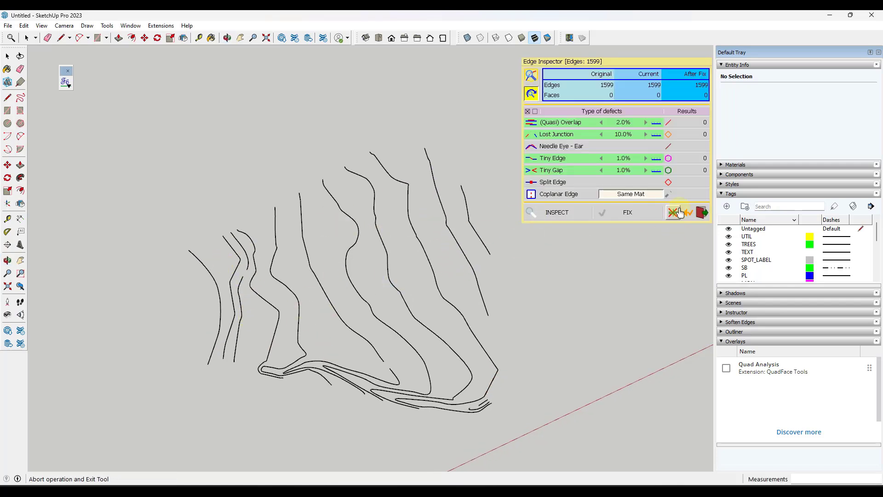
left_click_drag(574, 62, 560, 61)
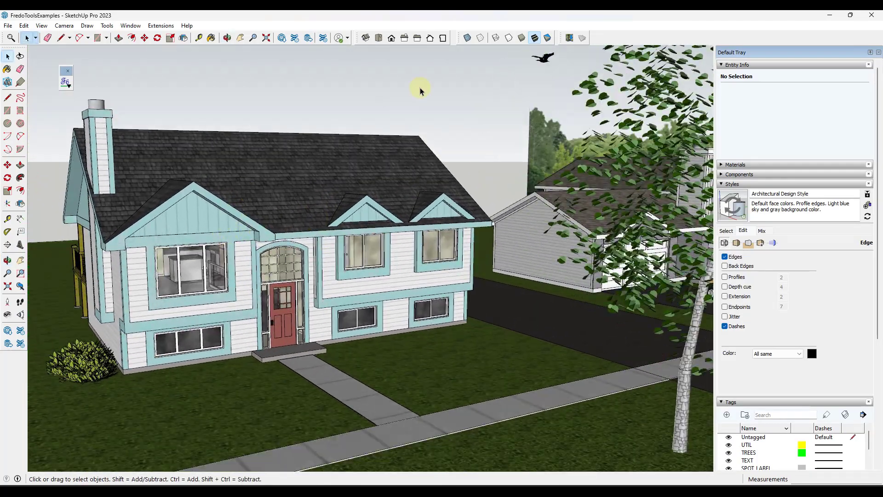
Display the house model in Monochrome face style and review the Community, Paulwall Estate model page in 3D Warehouse.
left_click(548, 38)
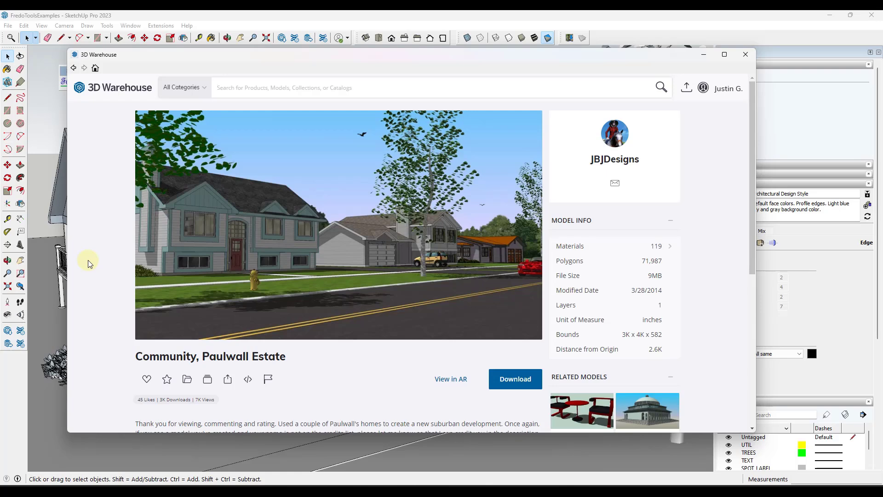
scroll(90, 264, "down", 1)
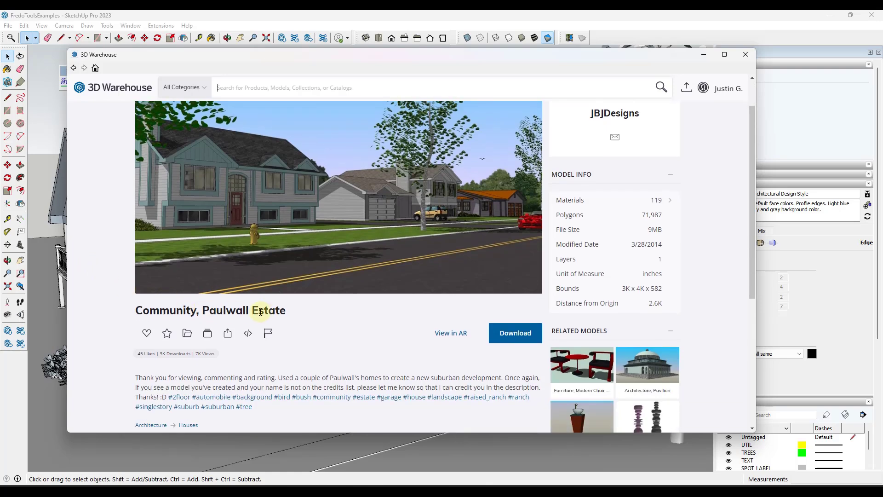
scroll(366, 378, "up", 1)
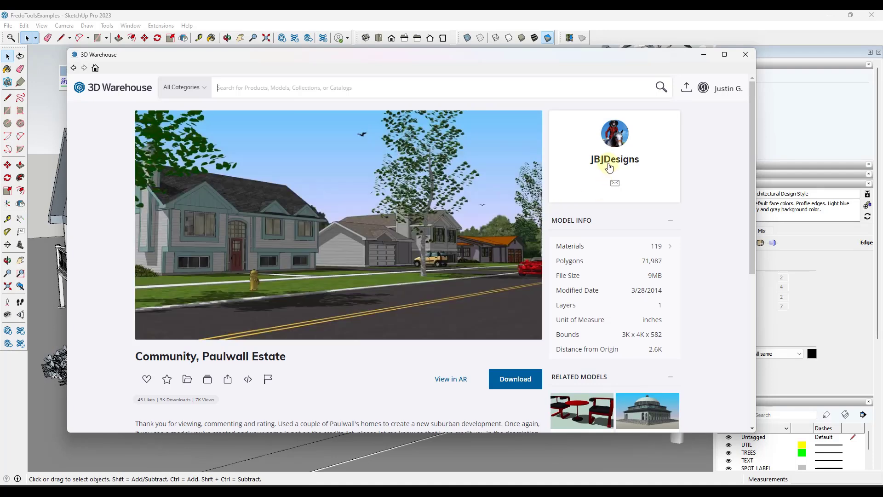
scroll(631, 199, "down", 2)
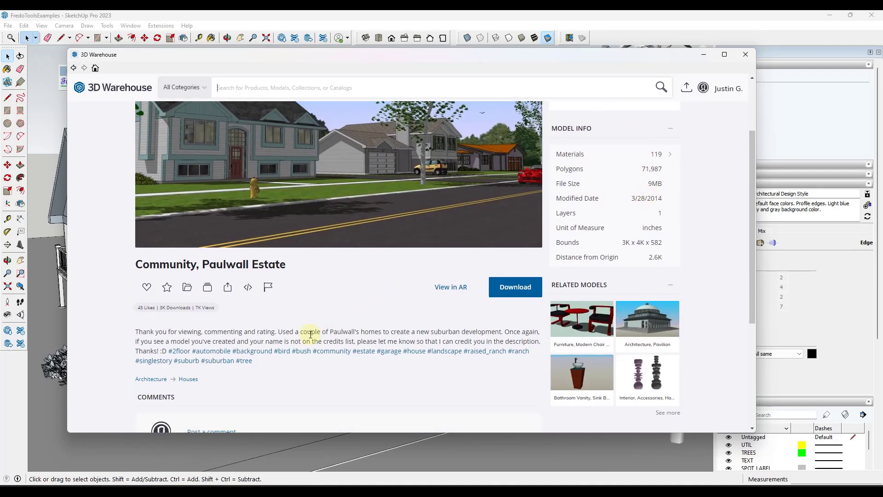
scroll(311, 340, "up", 1)
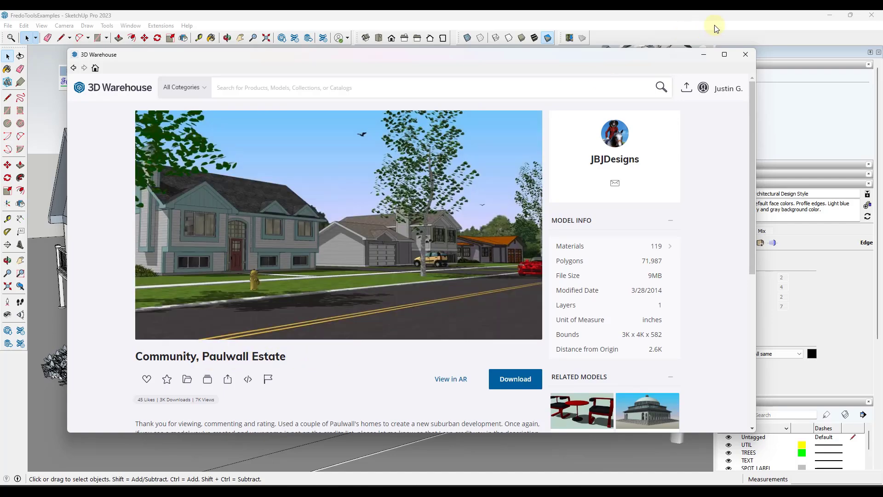
left_click(745, 54)
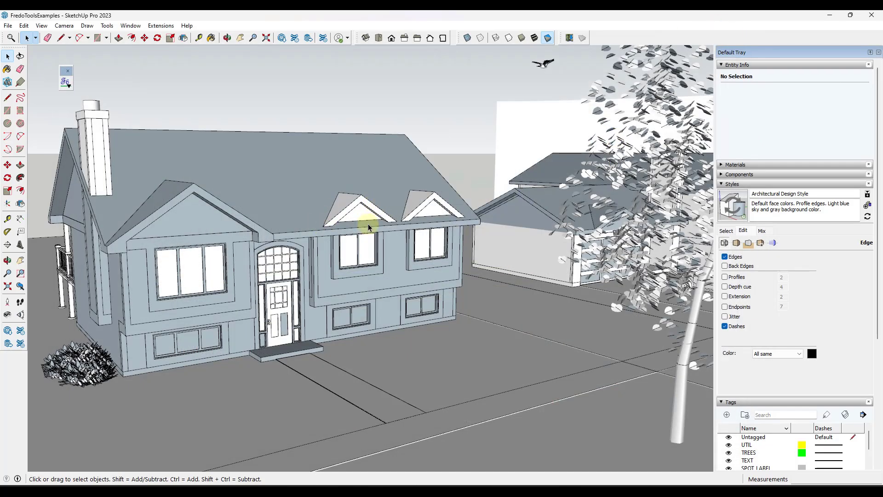
Restore the textured display of the house and start ReverseOrientFaces in its face-reversing mode.
left_click(535, 38)
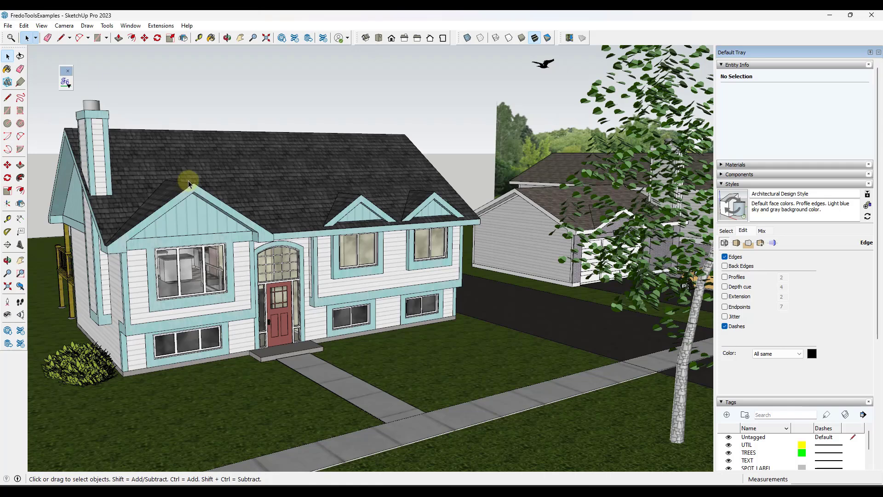
left_click(65, 82)
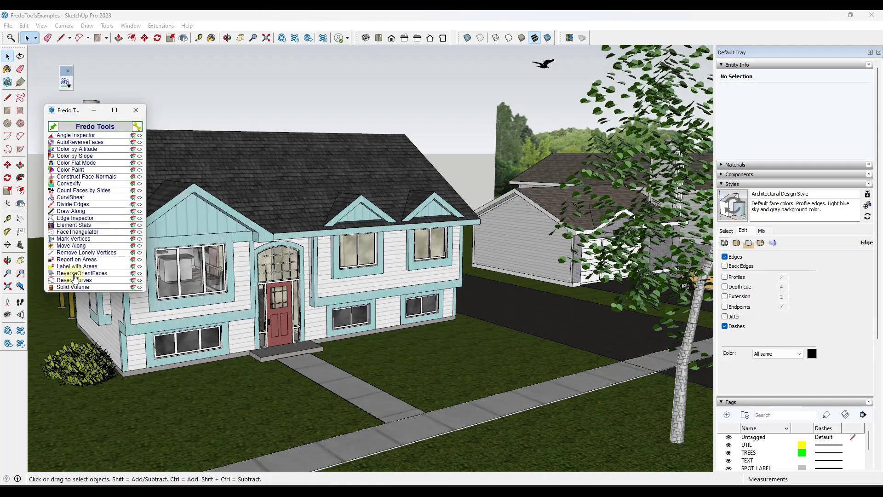
left_click(75, 274)
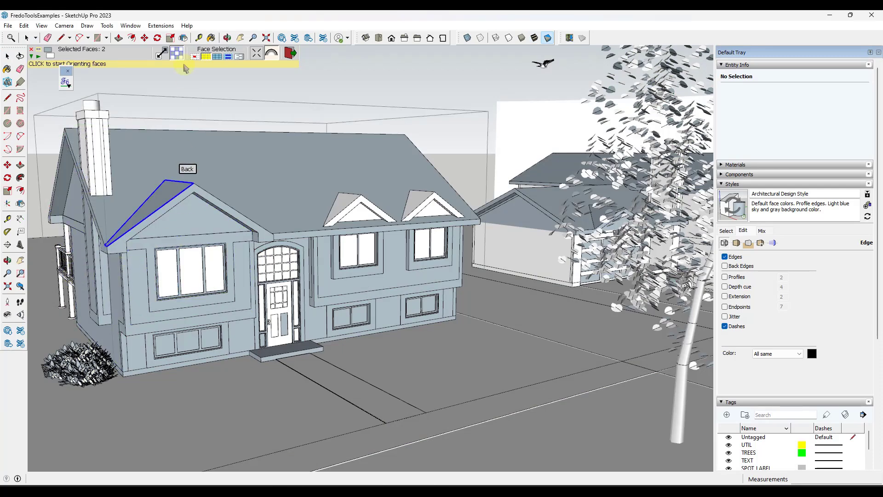
left_click(162, 54)
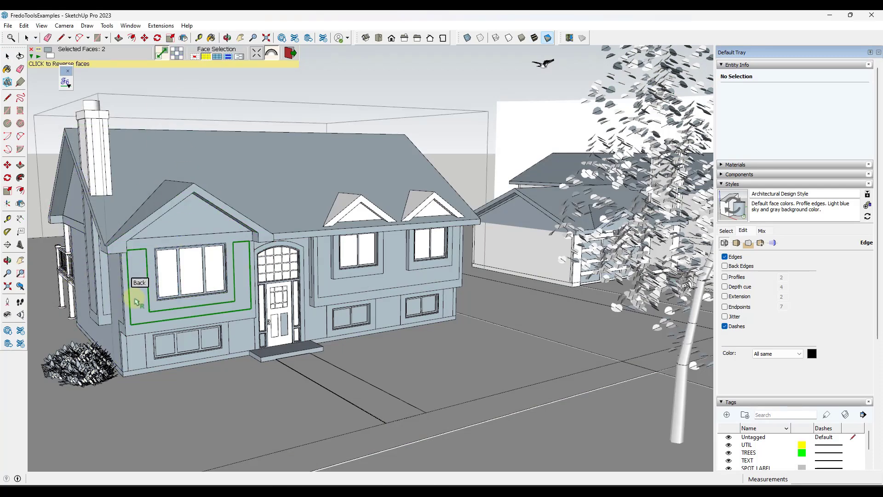
Reverse the house's front gable, main roof, upper siding and window trim faces one surface at a time.
left_click(160, 243)
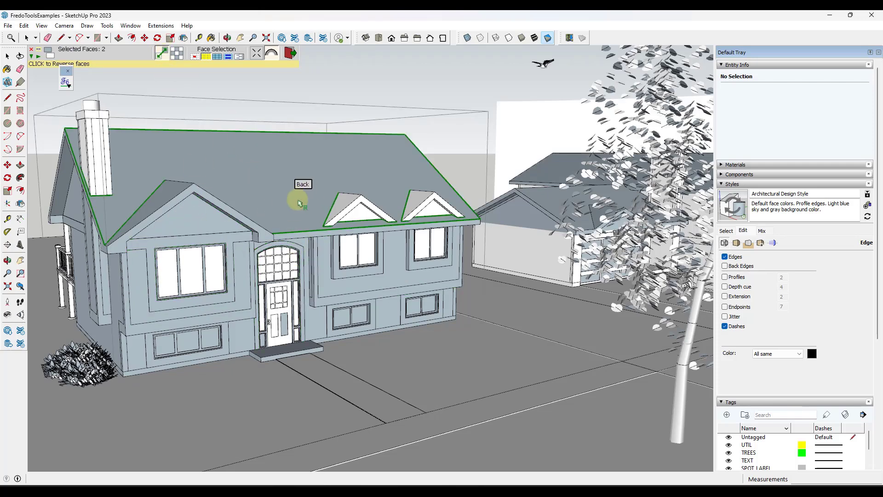
left_click(294, 196)
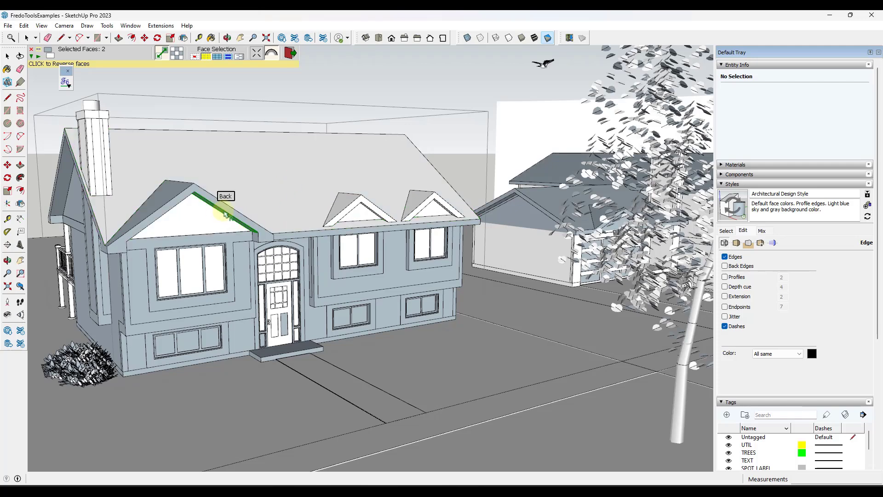
left_click(322, 254)
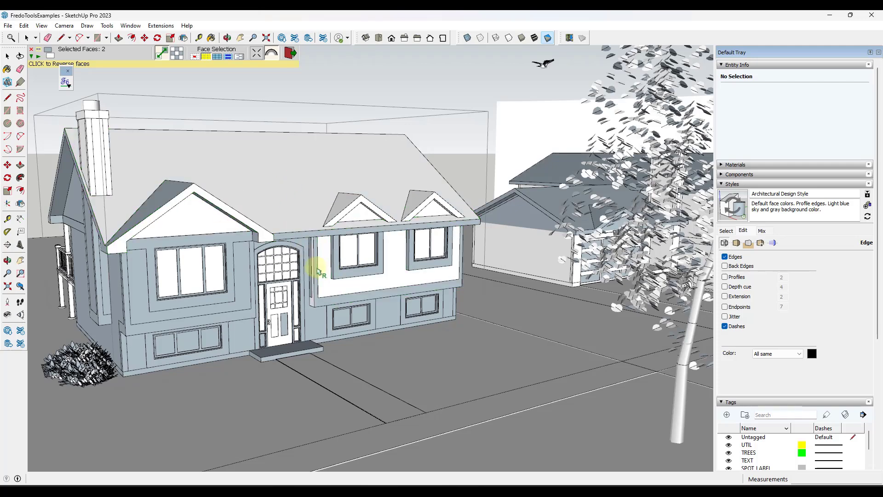
left_click(340, 276)
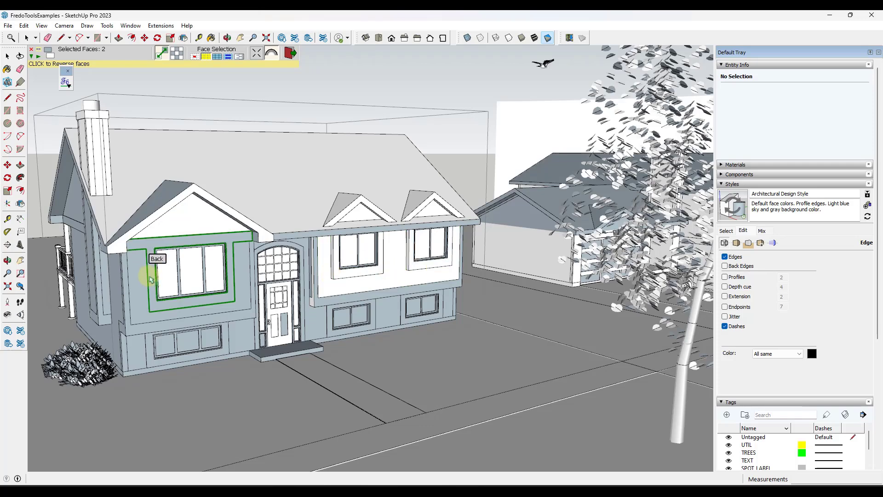
left_click(149, 275)
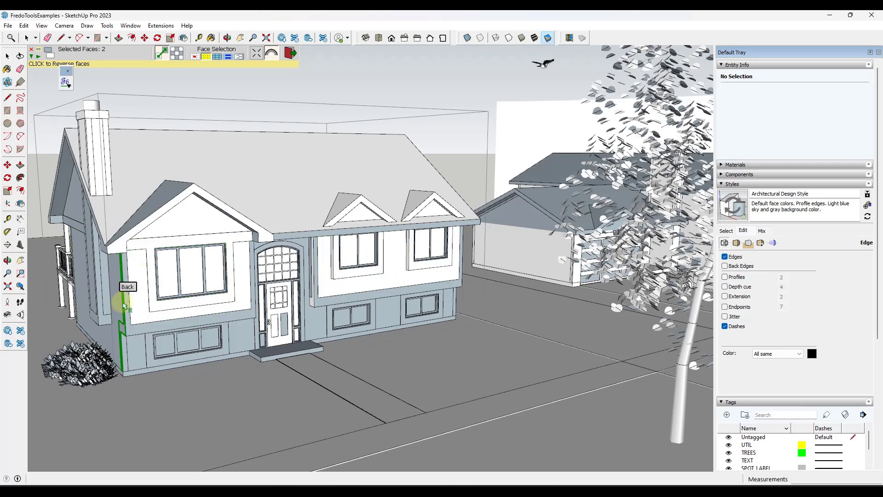
left_click(127, 305)
left_click(129, 357)
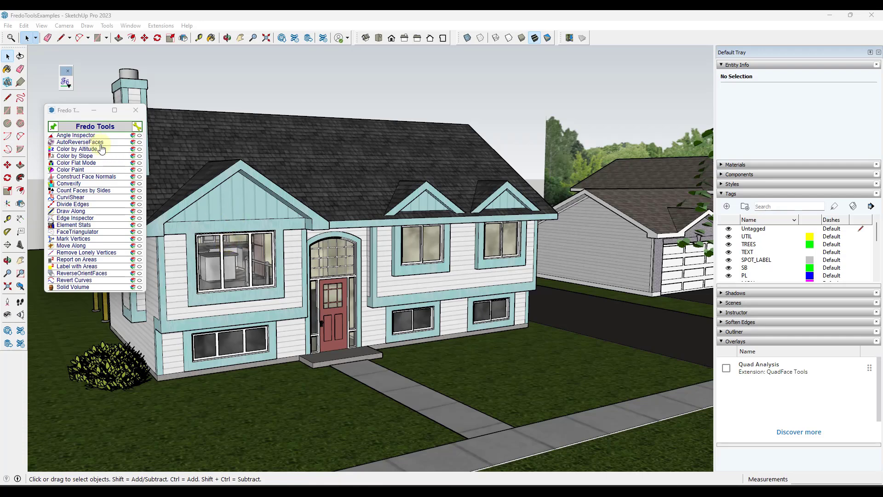
Restart ReverseOrientFaces, extend the face selection to all connected faces, and reverse the back-facing walls of the house.
left_click(79, 273)
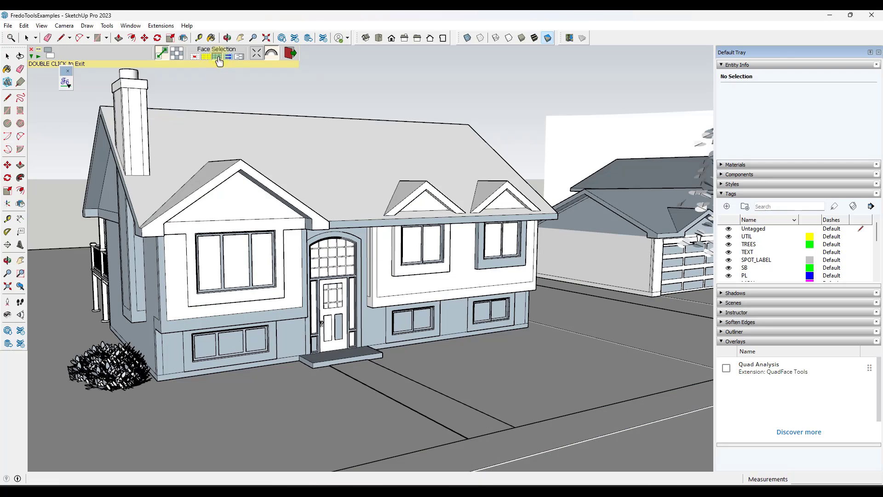
left_click(217, 57)
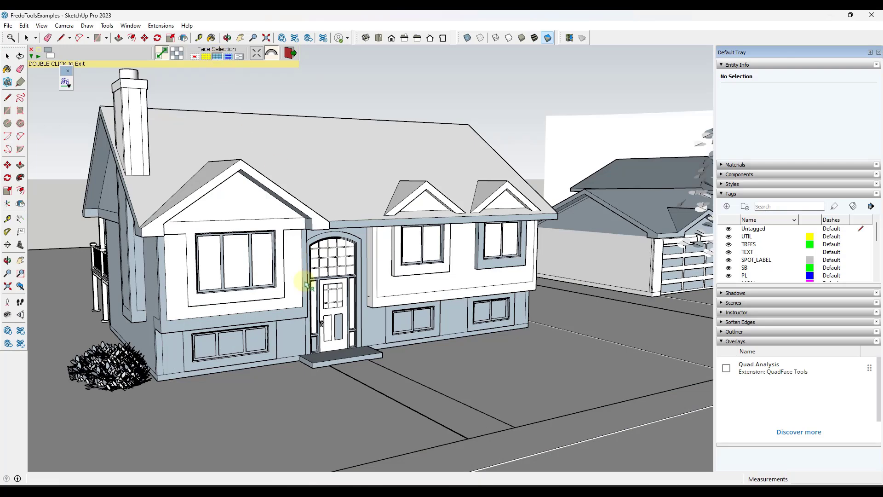
left_click(297, 331)
left_click(296, 328)
Try reversing the whole house at once with other face selection scopes, and flip its faces back to the front side.
left_click(239, 76)
left_click(229, 57)
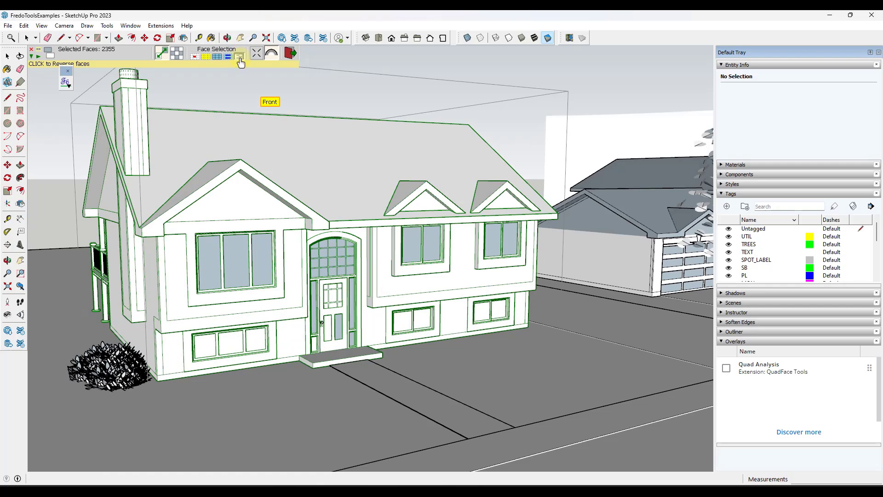
left_click(240, 58)
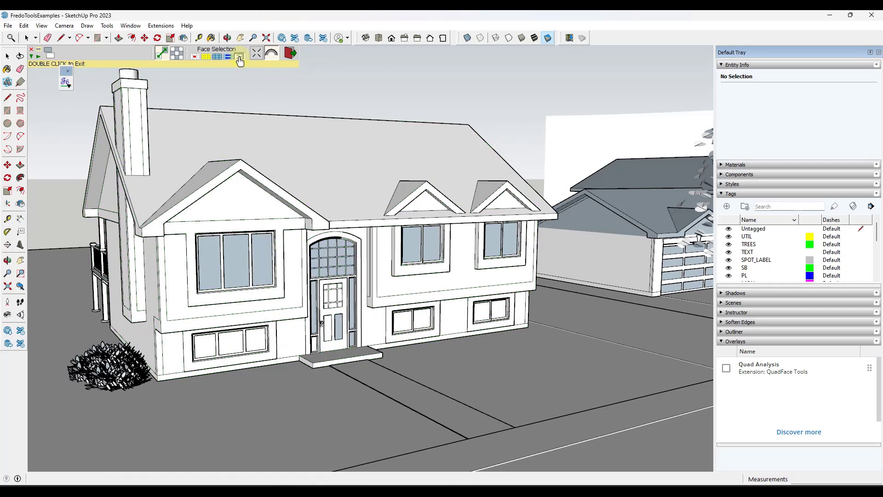
left_click(265, 261)
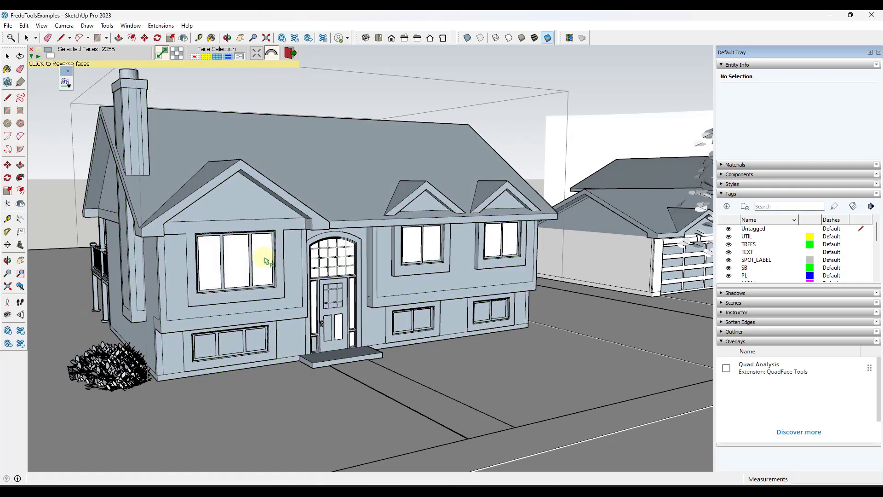
left_click(276, 253)
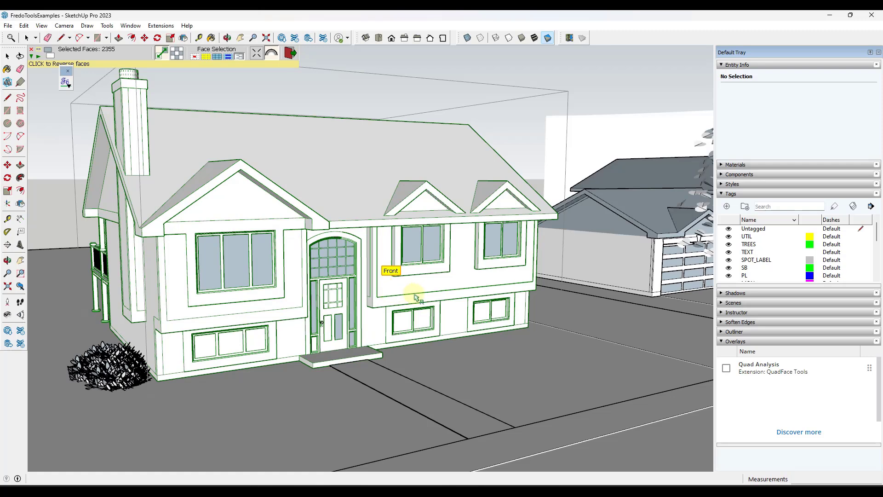
left_click(332, 268)
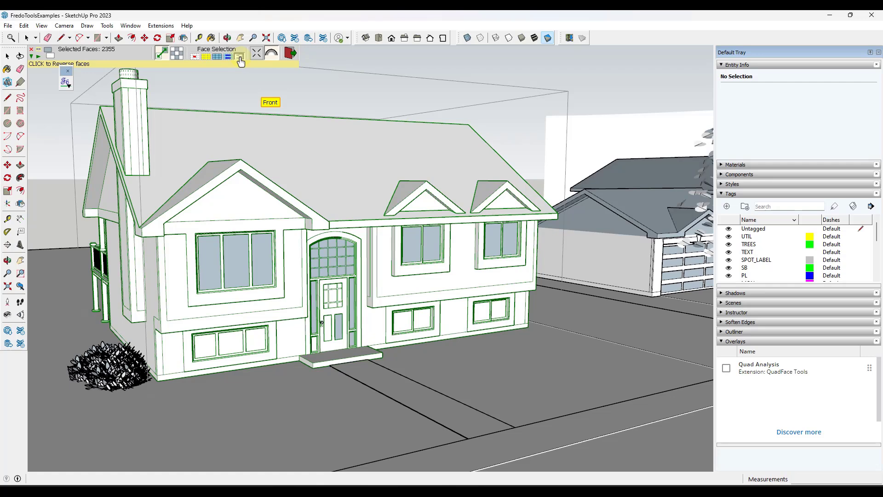
left_click(206, 57)
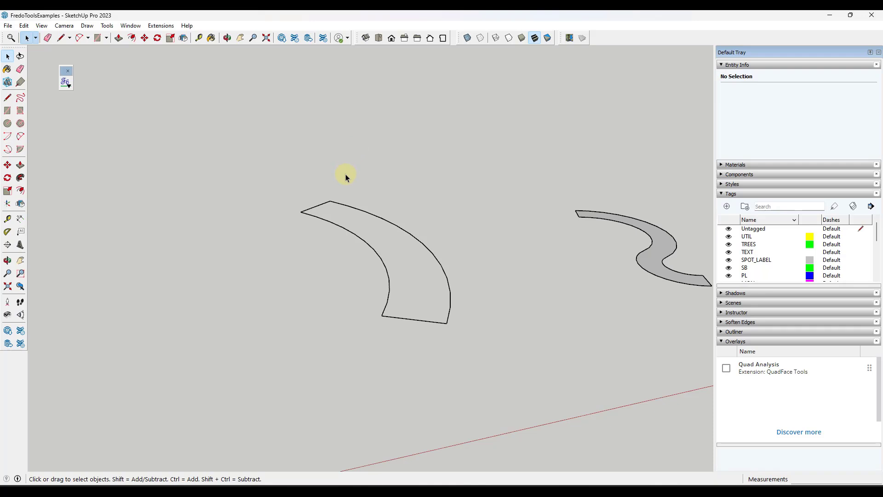
Select the curved ramp outline and apply CurviShear with a Top Height of 10 and a Base Height of 0".
left_click(65, 81)
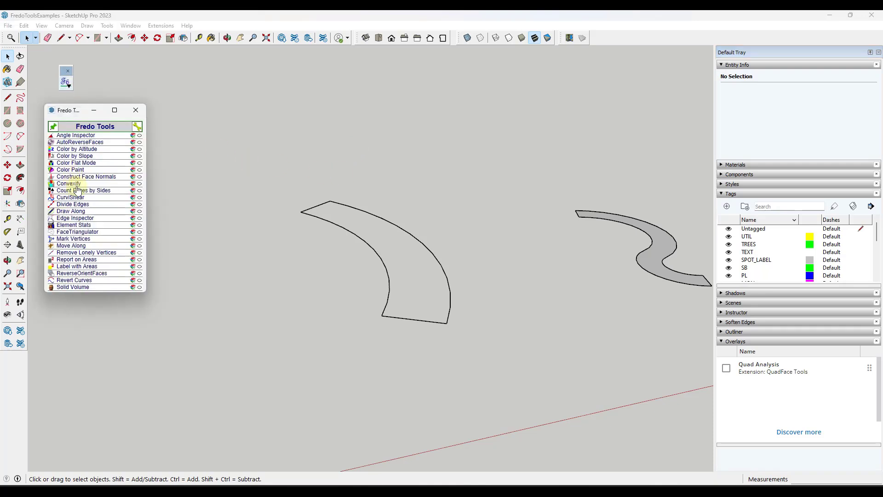
mouse_move(262, 169)
middle_mouse_down()
mouse_move(276, 174)
mouse_move(294, 209)
middle_mouse_up()
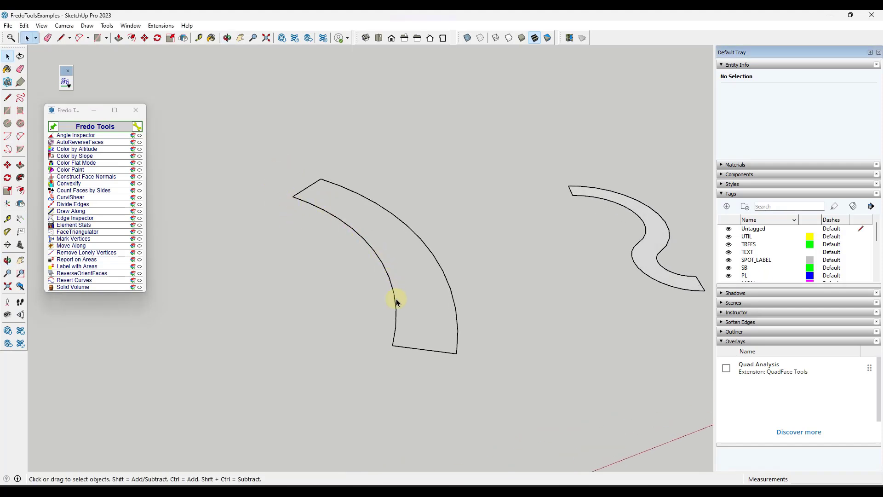
left_click_drag(234, 148, 458, 354)
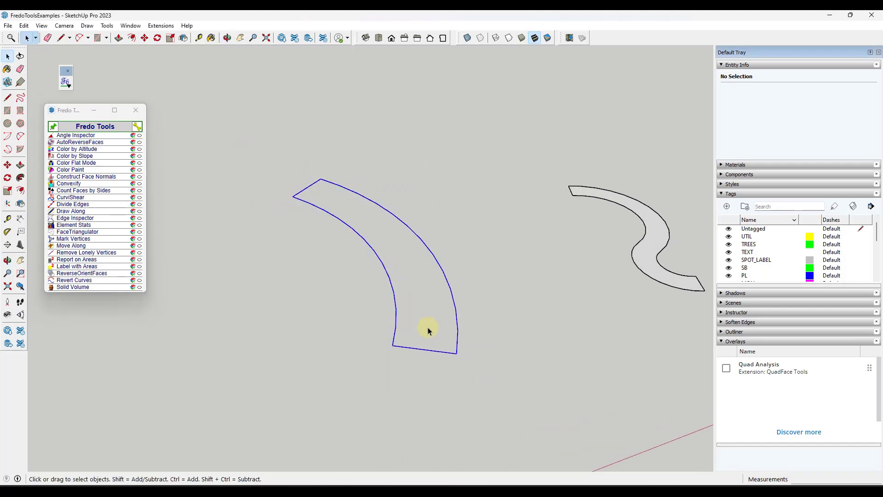
left_click(71, 198)
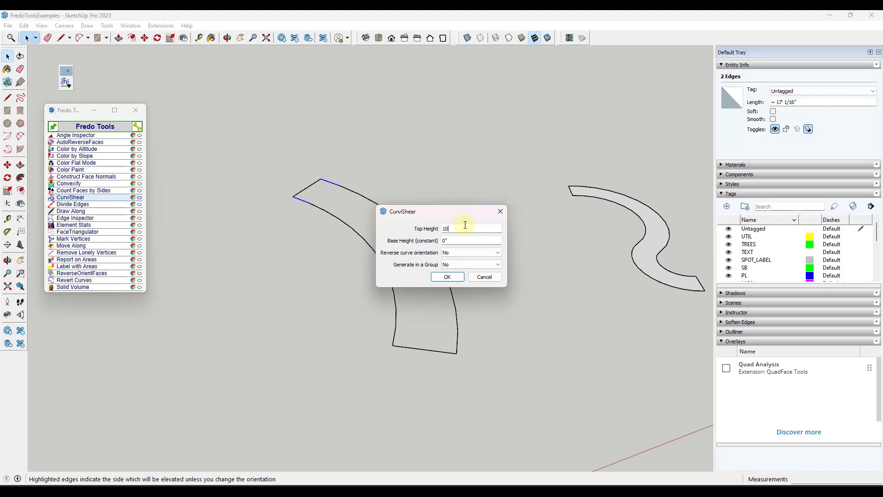
left_click(447, 277)
Examine the sheared ramp edges from a low angle and select the raised inner curve.
middle_click_drag(388, 306, 388, 252)
scroll(422, 247, "up", 2)
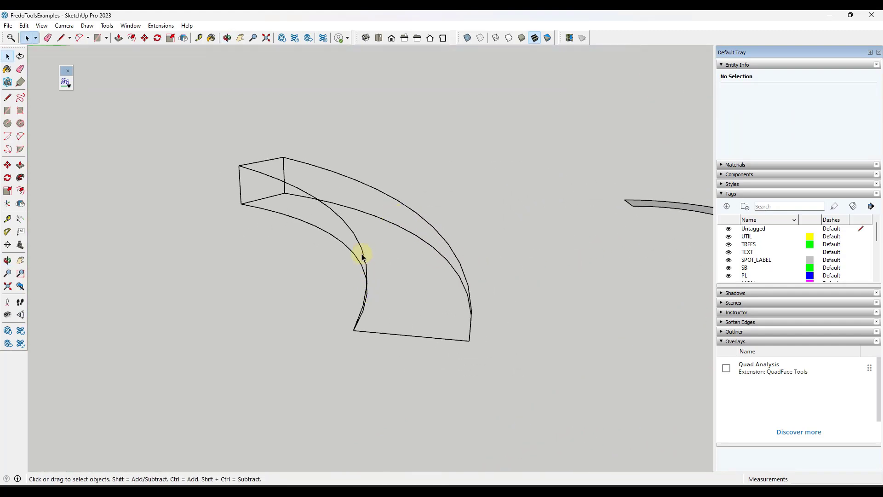
middle_click_drag(412, 269, 333, 241)
left_click(328, 234)
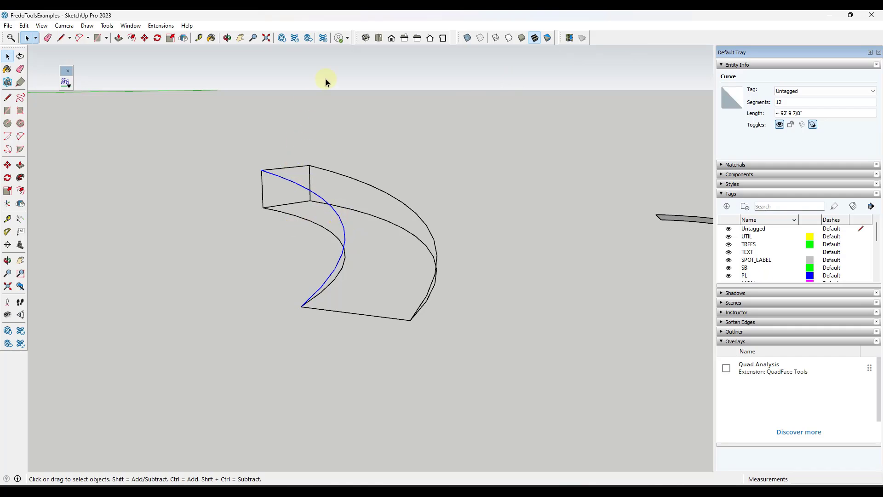
Display the Curviloft toolbar for working with the ramp edges.
right_click(625, 36)
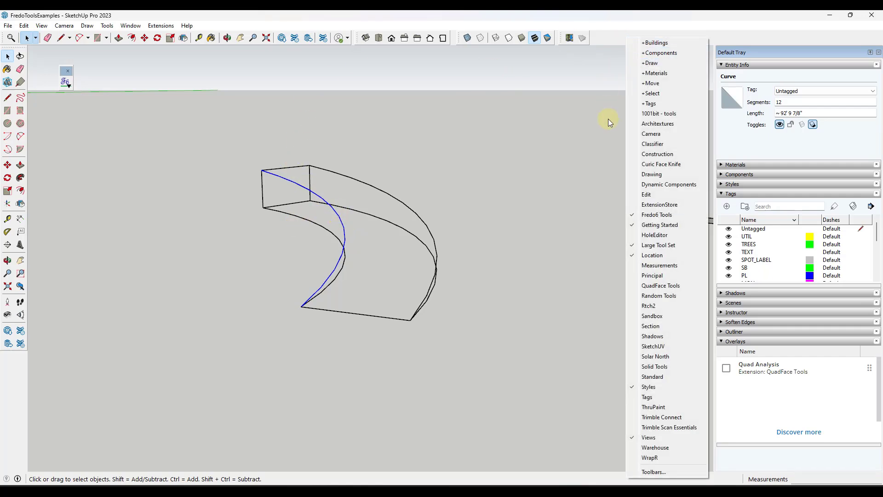
left_click(163, 27)
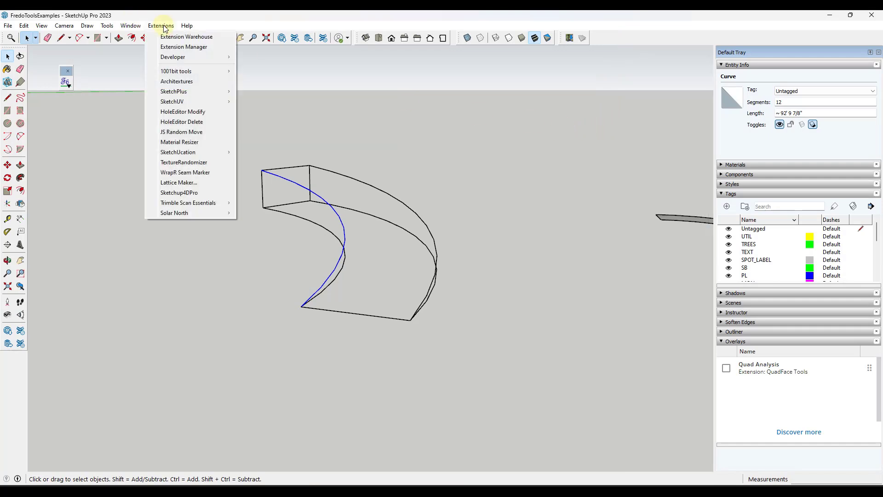
left_click(471, 245)
middle_click_drag(370, 182, 367, 202)
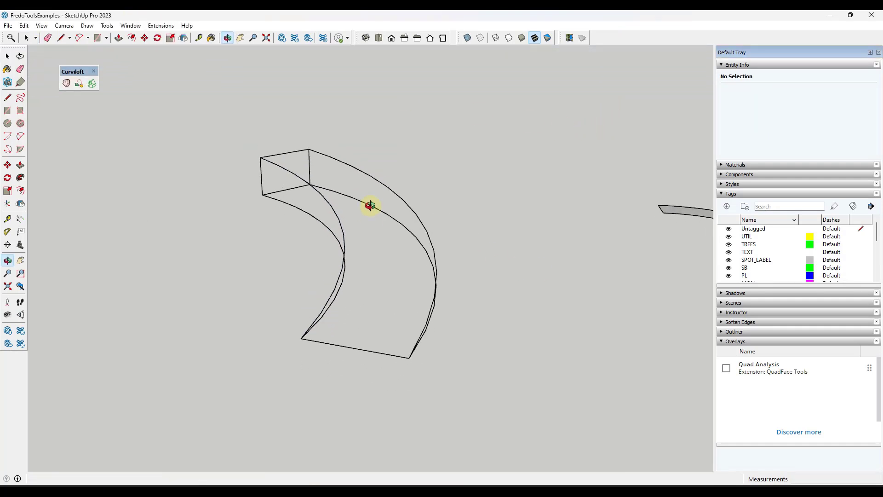
Skin the curved ramp's top surface with Curviloft from its two raised side curves and both end edges.
left_click(289, 159)
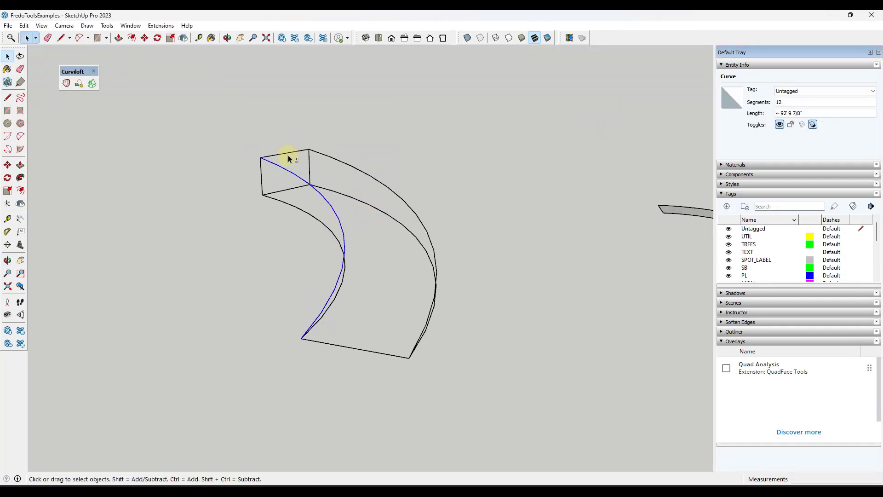
left_click(328, 157, "ctrl")
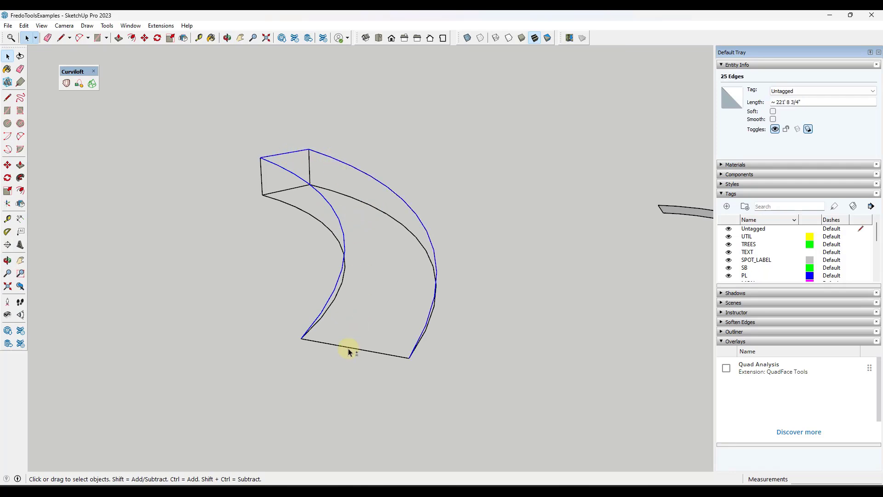
left_click(92, 84)
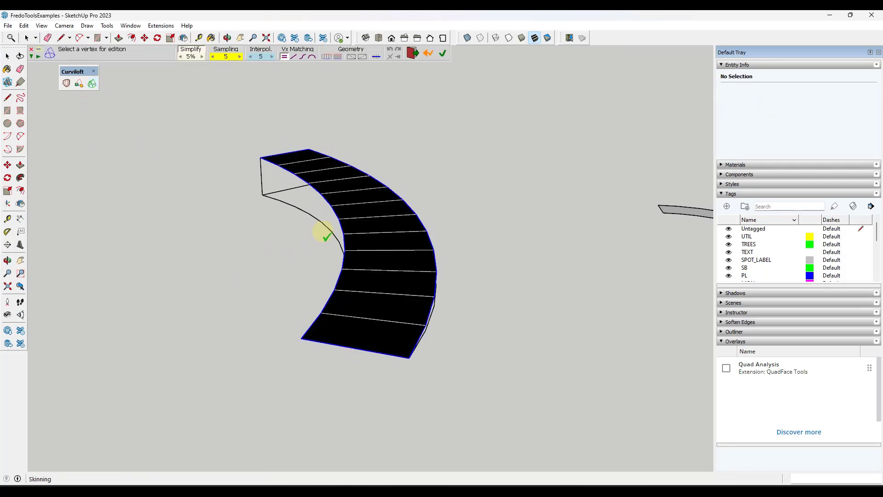
left_click(288, 237)
middle_click_drag(306, 233, 335, 231)
key("space")
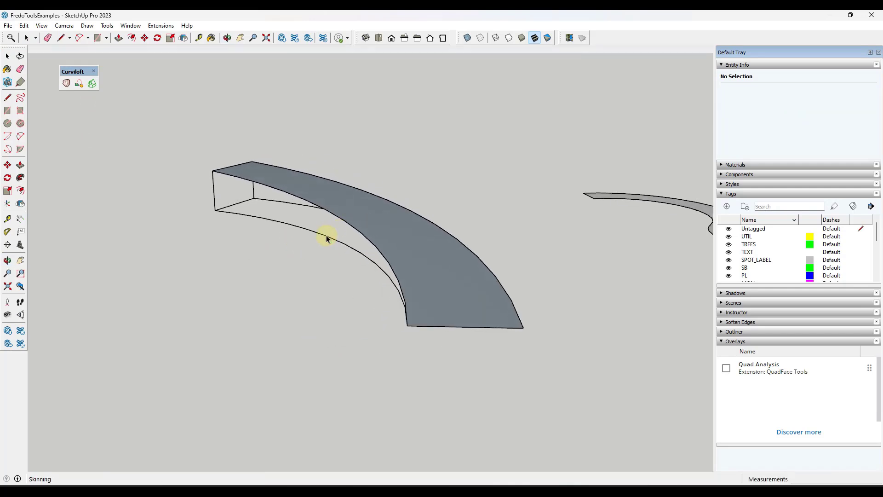
Skin the ramp's inner side wall between its raised and ground curves, and close the Curviloft toolbar.
left_click(318, 236)
left_click(316, 204, "ctrl")
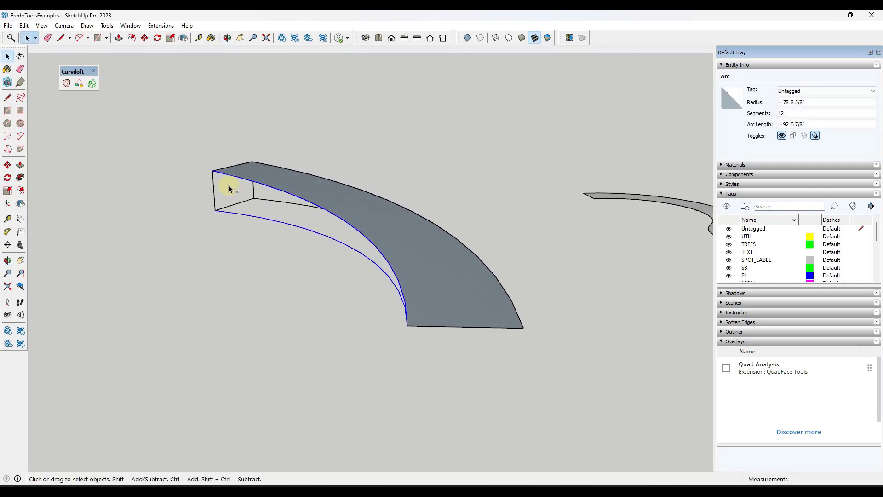
left_click(92, 84)
left_click(441, 254)
middle_click_drag(459, 172, 467, 238)
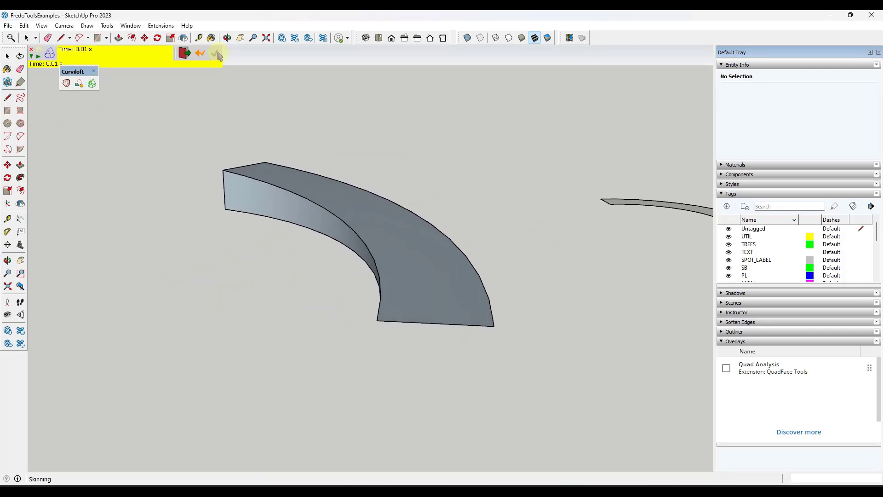
left_click(185, 53)
left_click(93, 71)
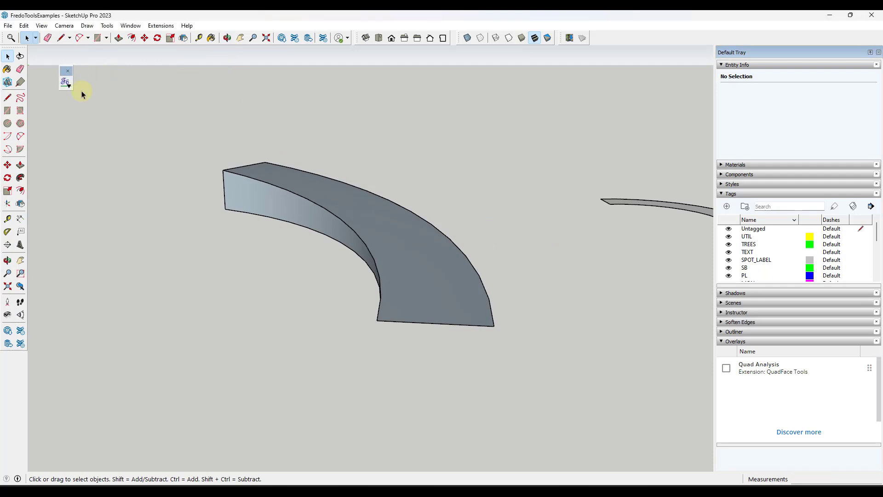
Flip the ramp's side wall and top faces to their front side with ReverseOrientFaces.
left_click(66, 83)
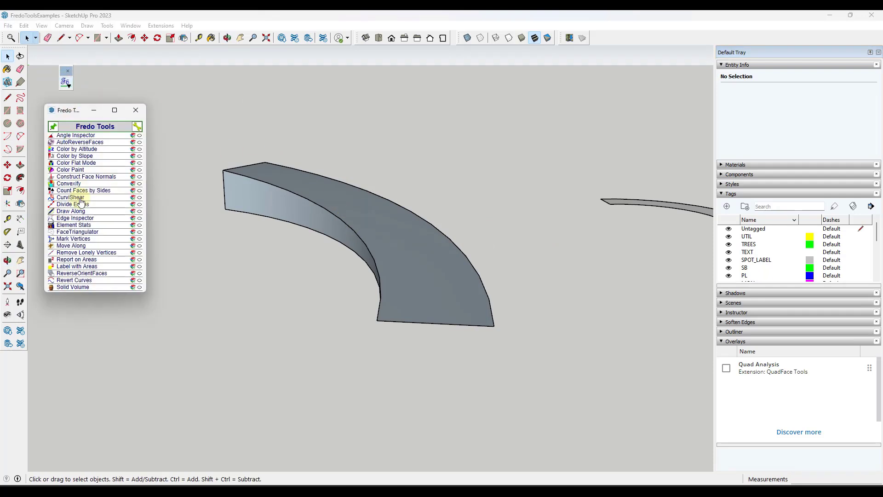
left_click(82, 275)
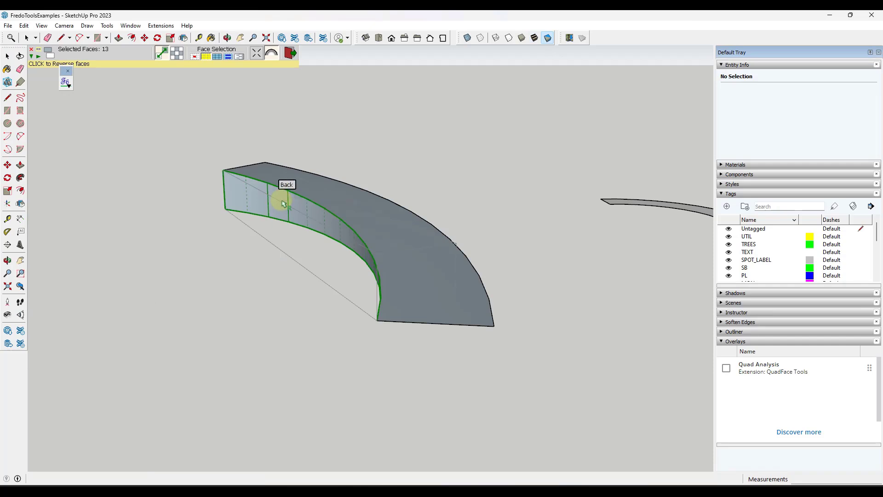
left_click(285, 191)
left_click(332, 189)
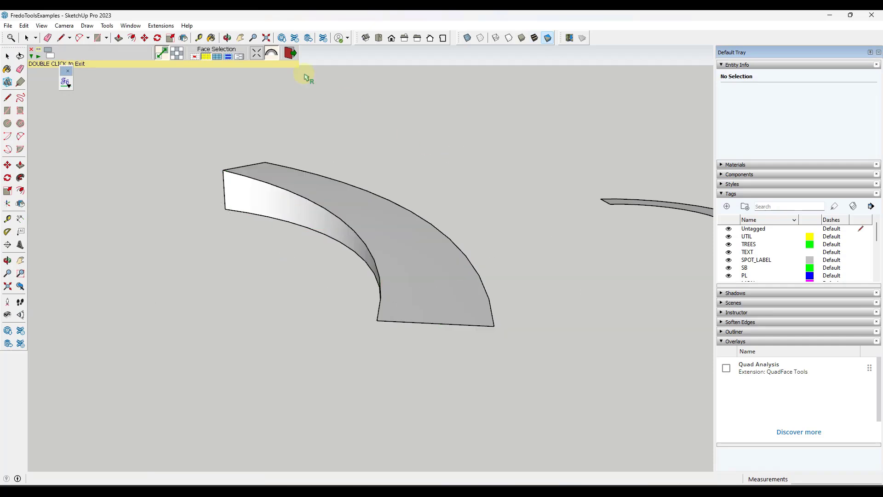
left_click(290, 52)
Delete the face inside the S-shaped ramp outline.
scroll(237, 262, "down", 4)
scroll(437, 235, "up", 2)
middle_click_drag(410, 246, 371, 229)
left_click(374, 230)
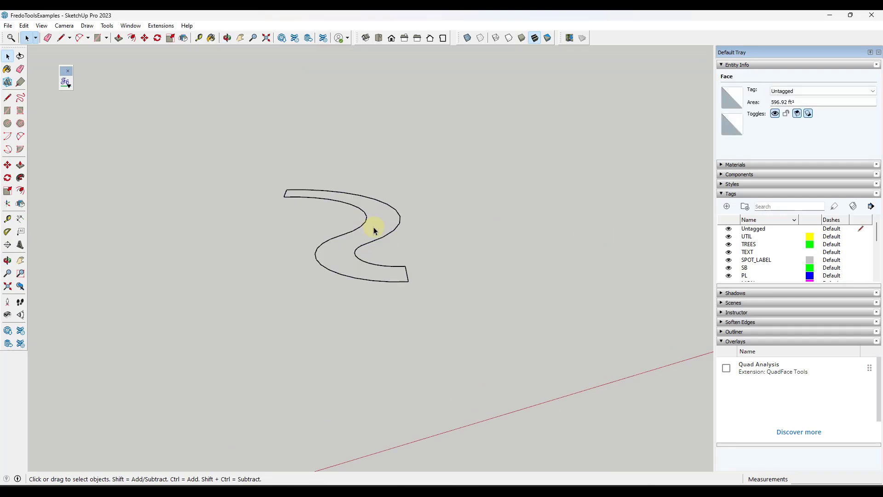
key("Delete")
Copy the S-shaped outline about 46' 6" along the red axis.
scroll(261, 166, "down", 2)
left_click_drag(245, 152, 389, 260)
key("m")
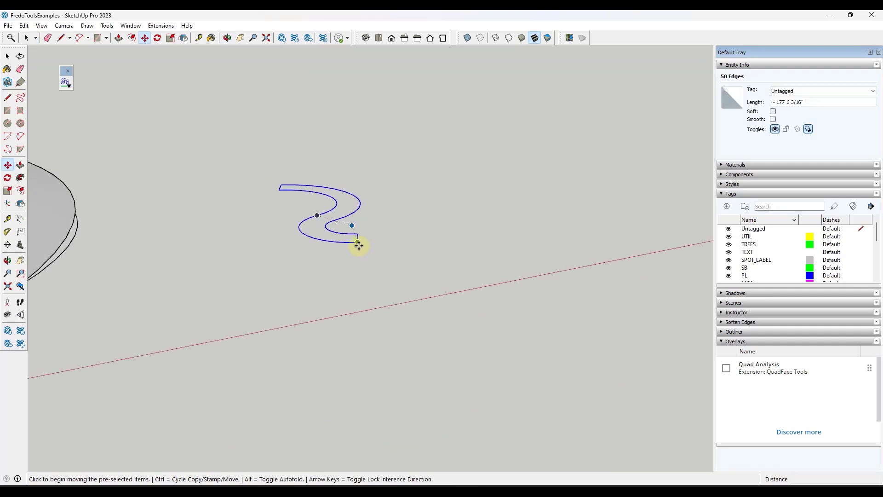
key("ctrl")
left_click(357, 243)
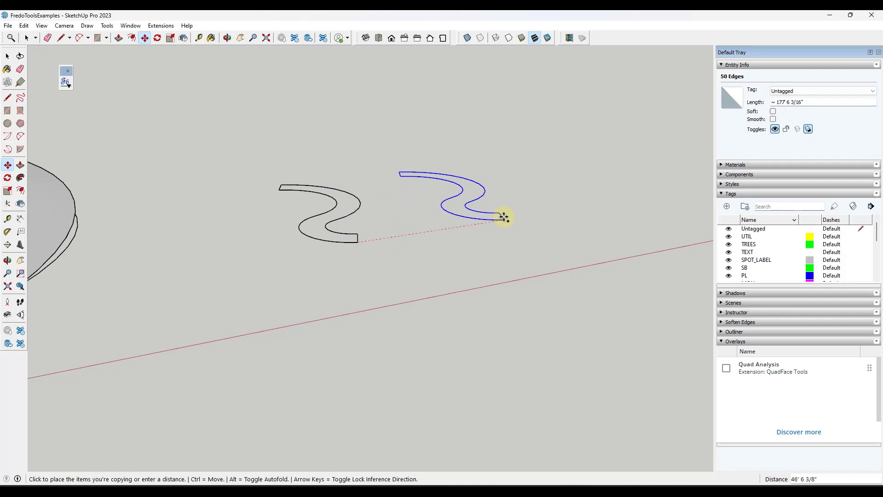
left_click(504, 217)
Check the separate arcs of the original S-shaped outline and apply CurviShear to the outline without welding them.
middle_click_drag(504, 213, 308, 224)
key("space")
left_click(297, 218)
left_click(272, 278)
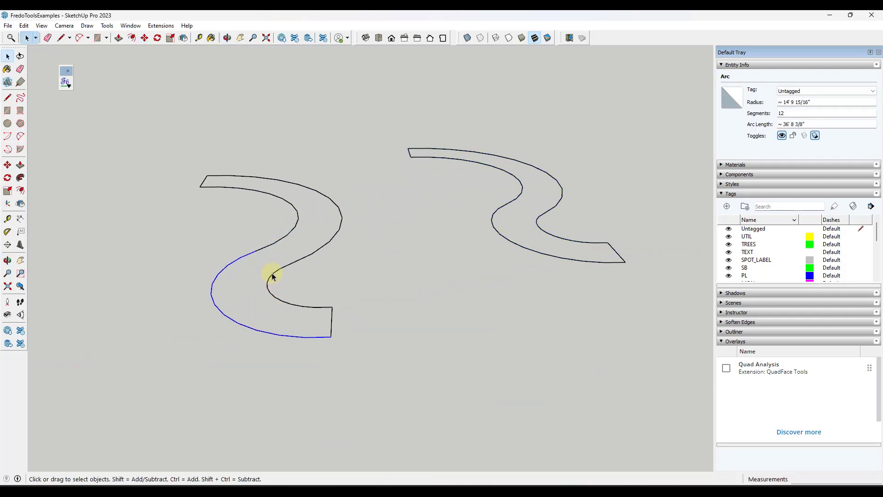
left_click(326, 242)
left_click_drag(158, 133, 361, 390)
left_click(65, 82)
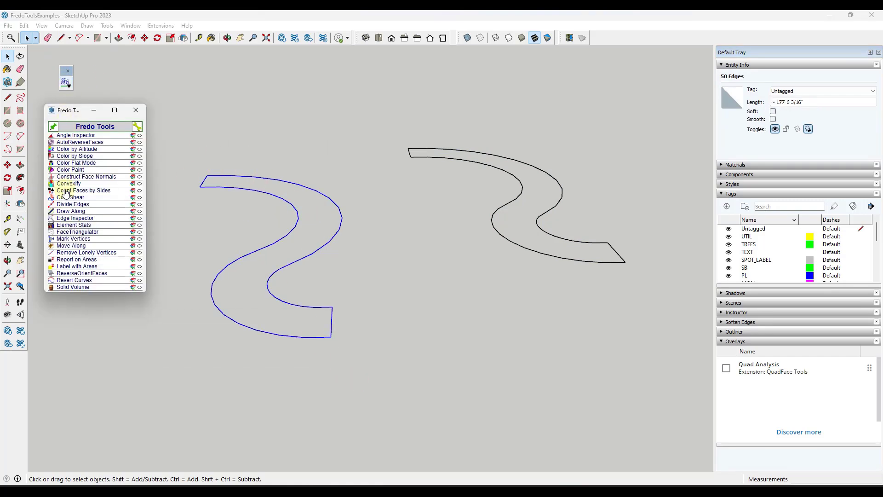
left_click(67, 199)
left_click(444, 277)
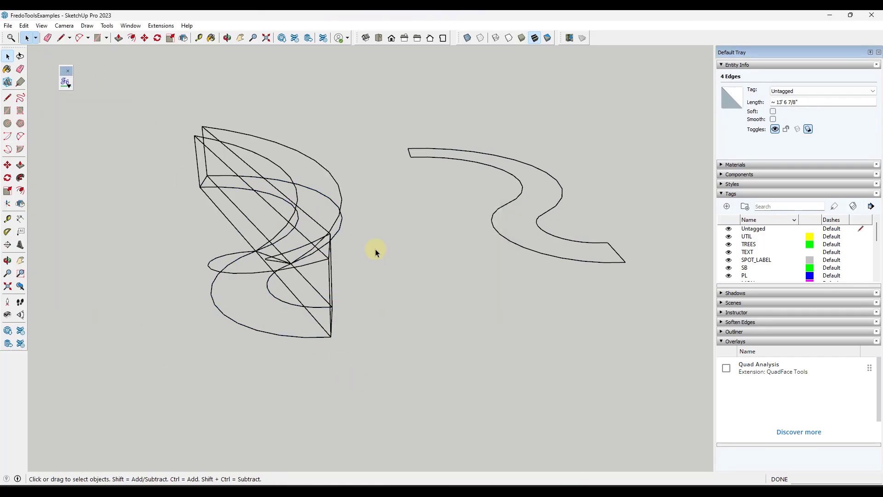
left_click(271, 225)
middle_click_drag(270, 224, 302, 184)
Weld the two arcs along one long side of the copied S-shaped outline into a single curve.
middle_click_drag(354, 242, 285, 236)
scroll(590, 198, "up", 3)
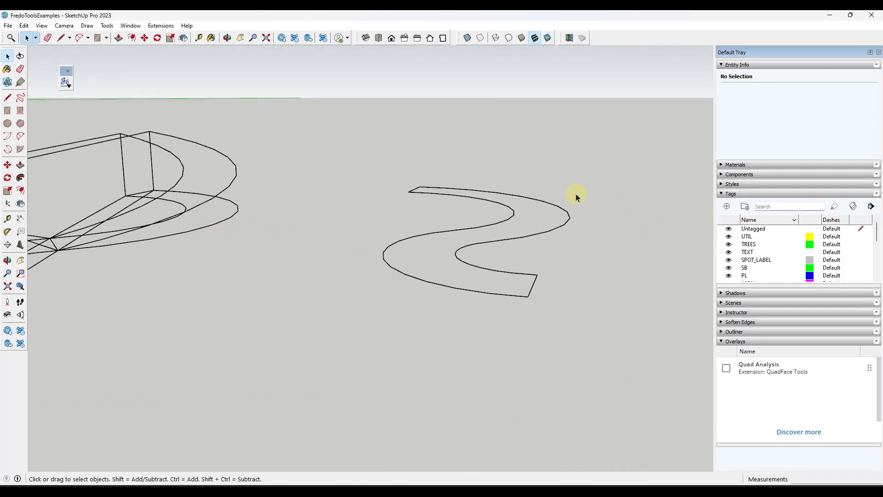
middle_click_drag(588, 195, 583, 250)
left_click(448, 244)
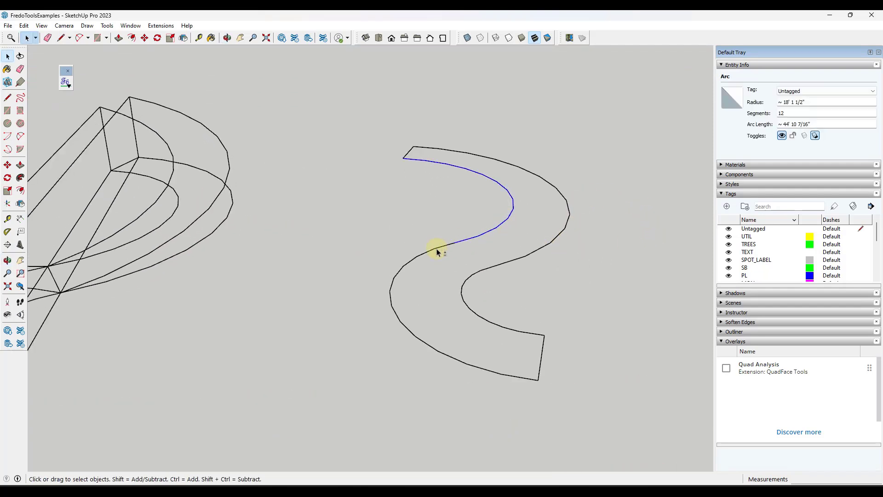
right_click(437, 251)
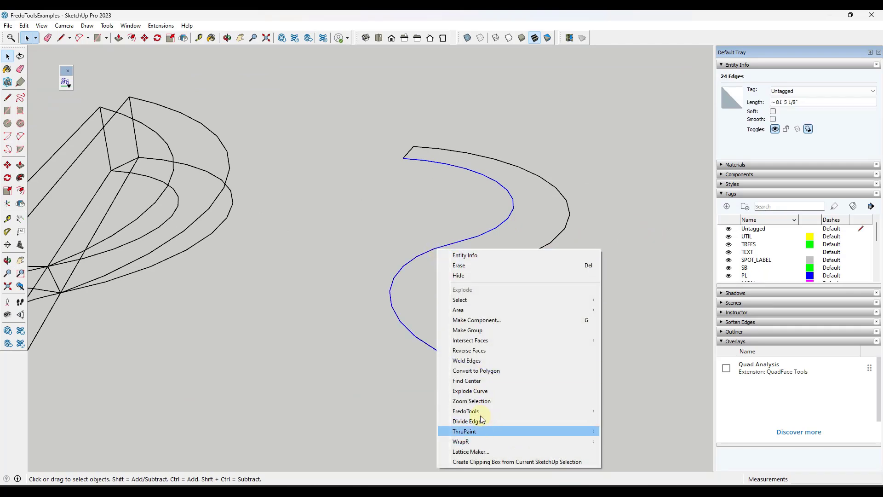
left_click(468, 361)
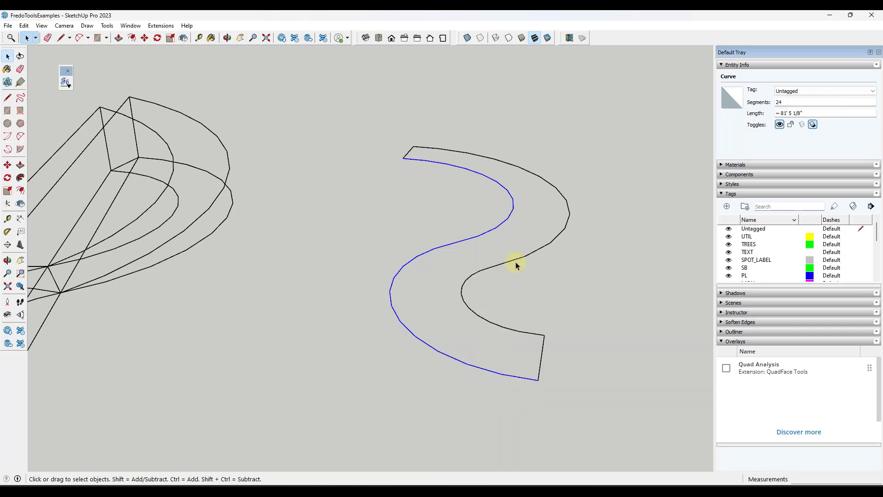
Weld the two arcs along the copied outline's opposite long side into a single curve.
left_click(480, 276)
key("ctrl+z")
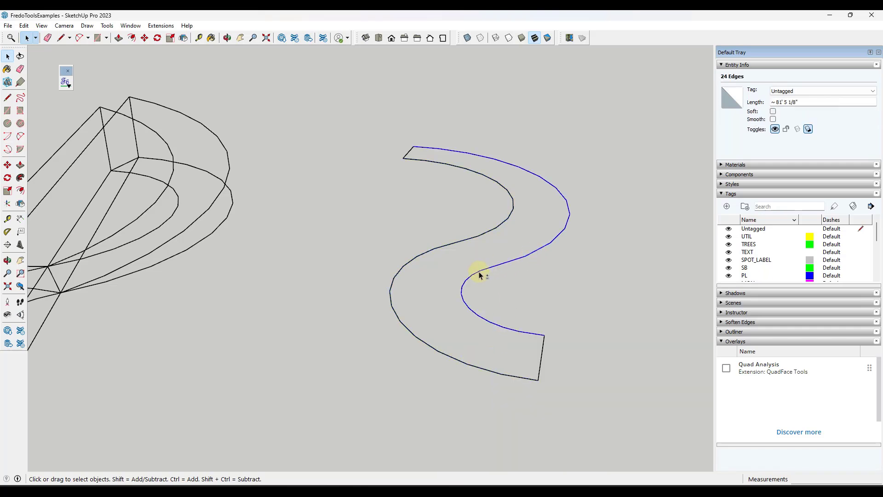
right_click(479, 275)
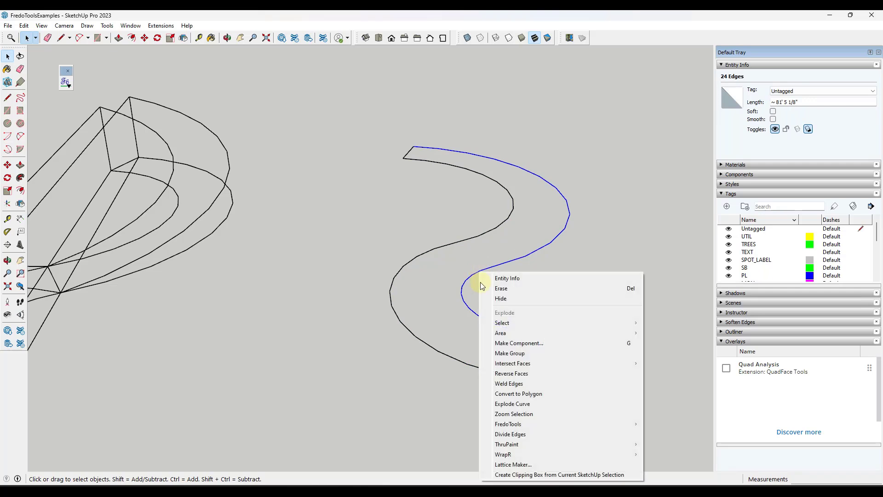
left_click(510, 384)
left_click(495, 230)
Try CurviShear on the welded S-shaped outline with a 0" Base Height and unreversed curve orientation, and undo it.
left_click_drag(335, 115, 614, 444)
left_click(67, 86)
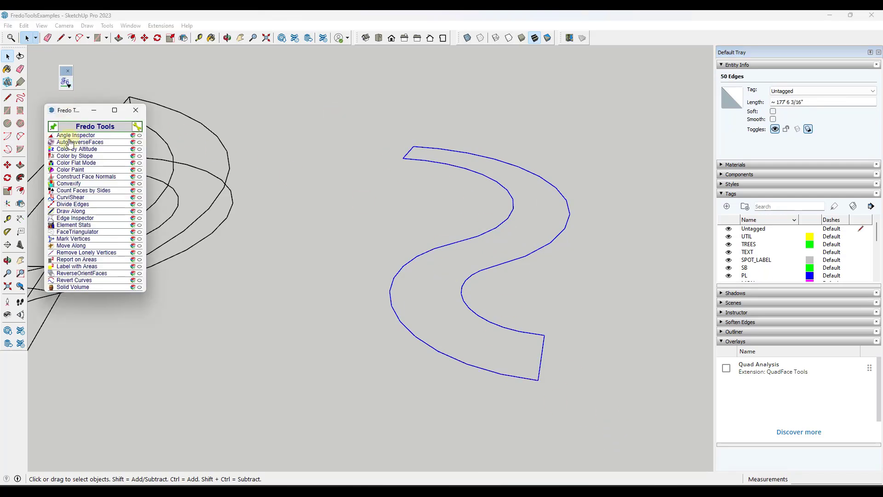
left_click(70, 198)
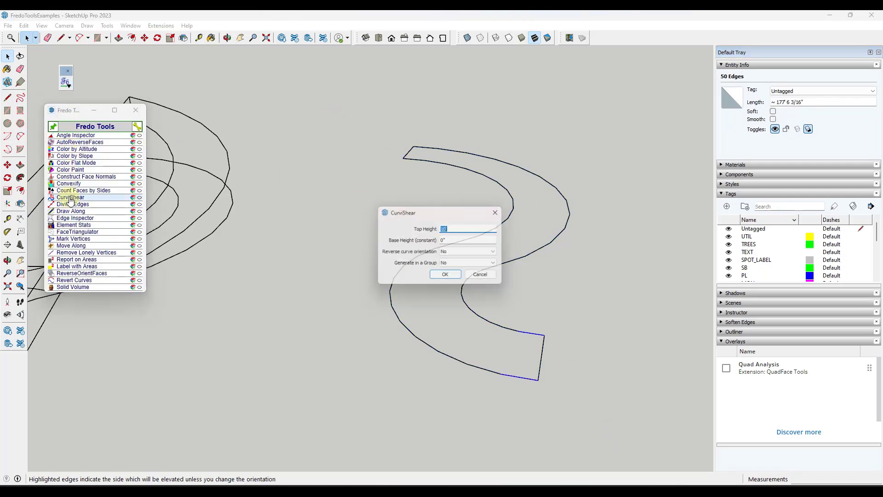
left_click(448, 277)
middle_click_drag(417, 266, 505, 228)
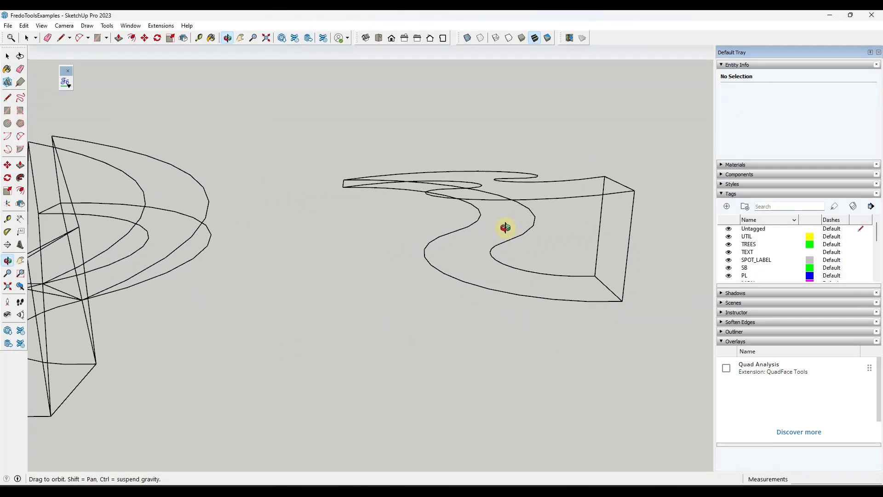
key("space")
key("ctrl+z")
Apply CurviShear to the welded S-shaped outline with a 10' Top Height, 0" Base Height, reversed curve orientation and generation in a group.
middle_click_drag(542, 201, 460, 216)
key("space")
left_click_drag(304, 122, 640, 361)
left_click(66, 84)
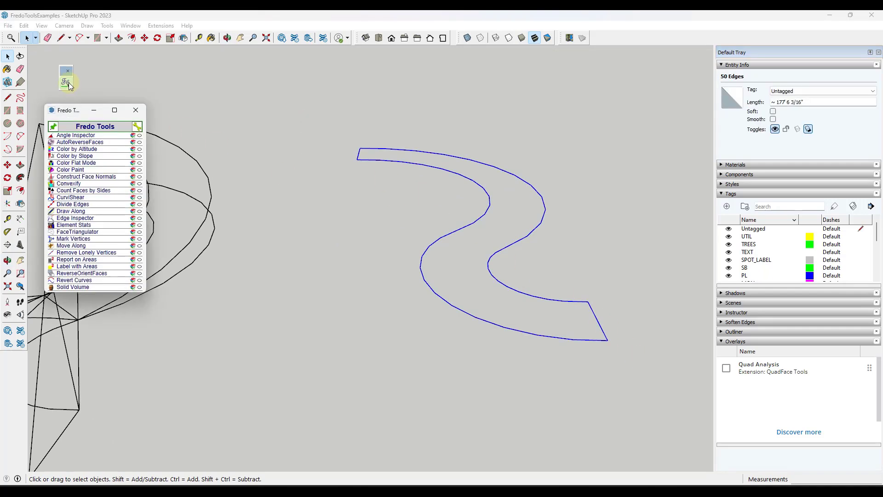
left_click(70, 198)
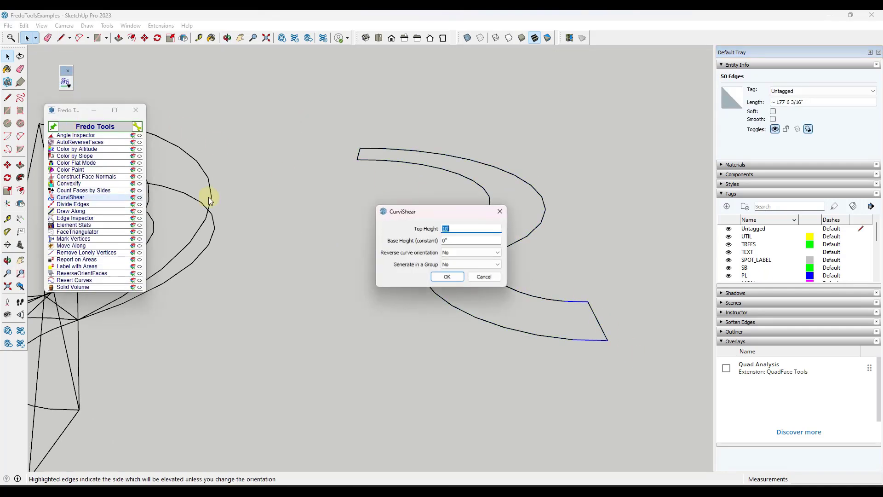
left_click(453, 252)
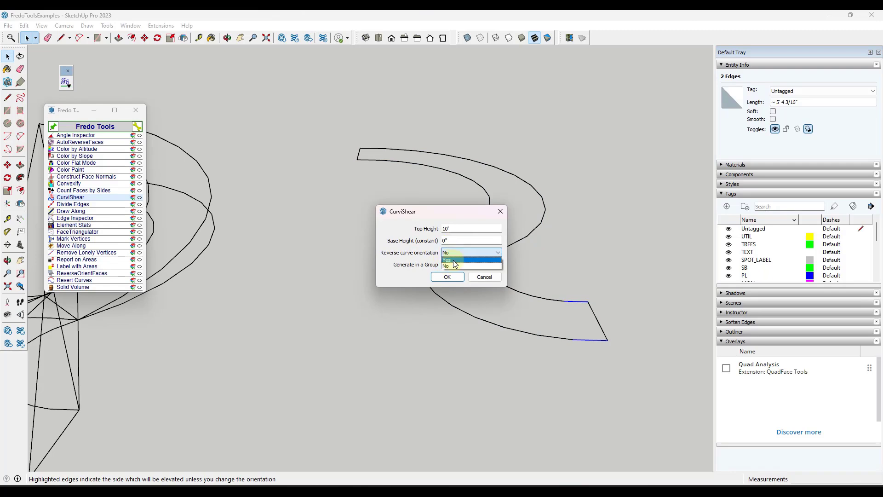
left_click(454, 265)
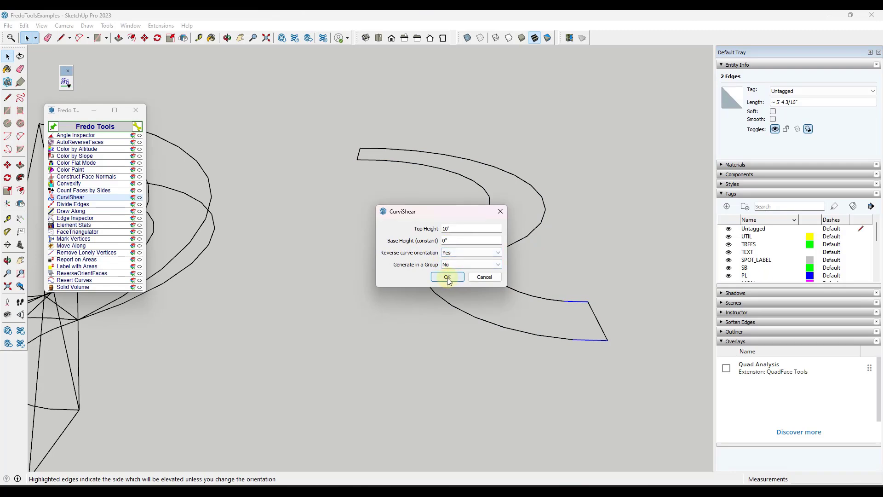
left_click(447, 265)
left_click(447, 277)
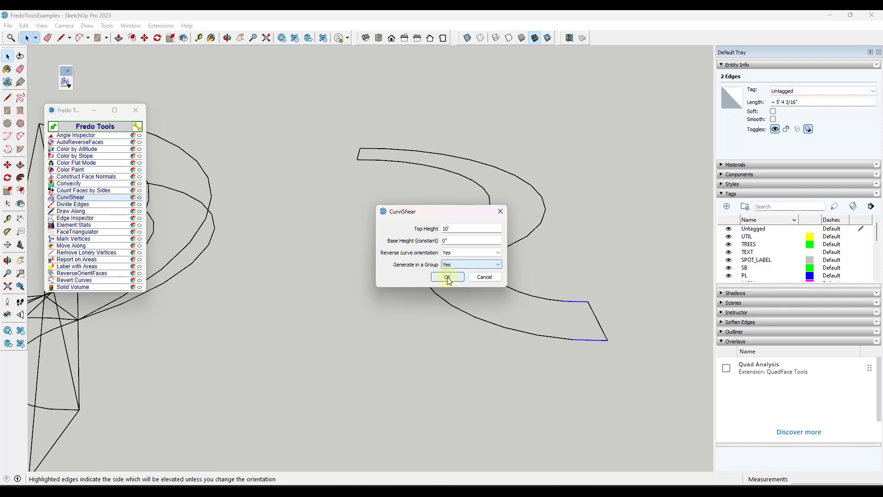
middle_click_drag(464, 274, 425, 230)
key("space")
scroll(389, 225, "down", 3)
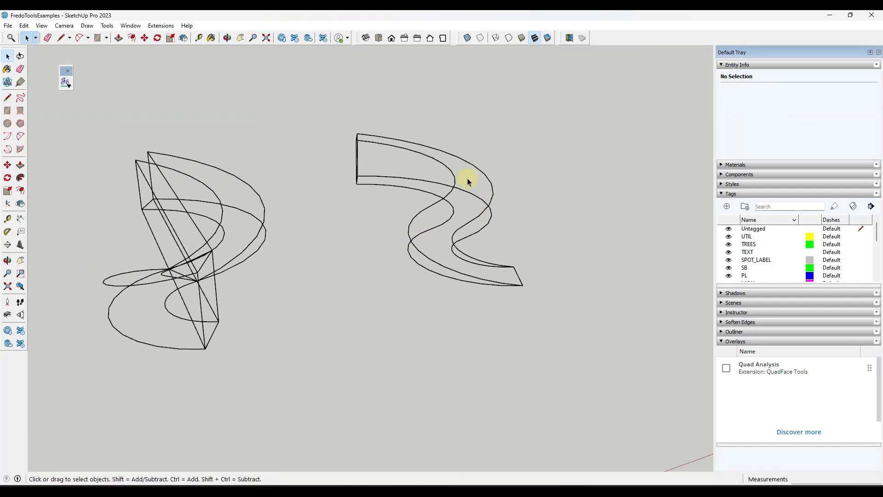
Open the generated group, select its two raised side curves and apply Curviloft to them.
left_click(454, 180)
double_click(451, 175)
middle_click_drag(451, 175, 416, 123)
left_click(415, 123)
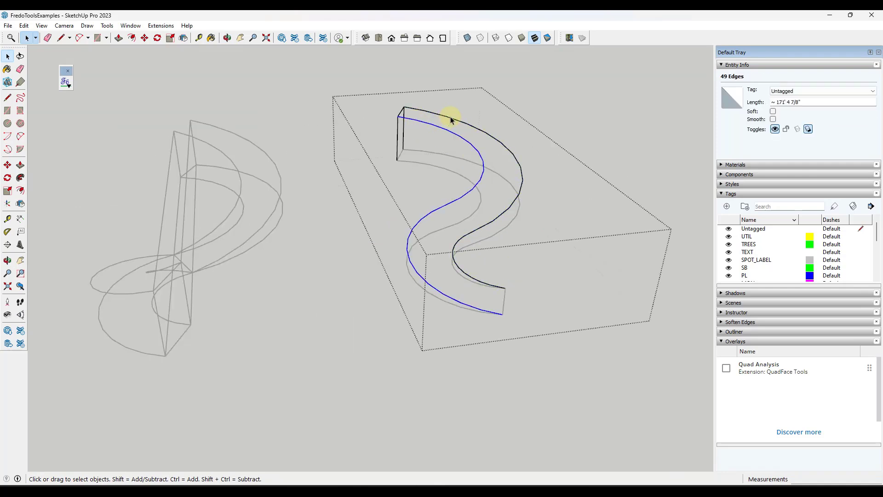
left_click(495, 216)
right_click(623, 38)
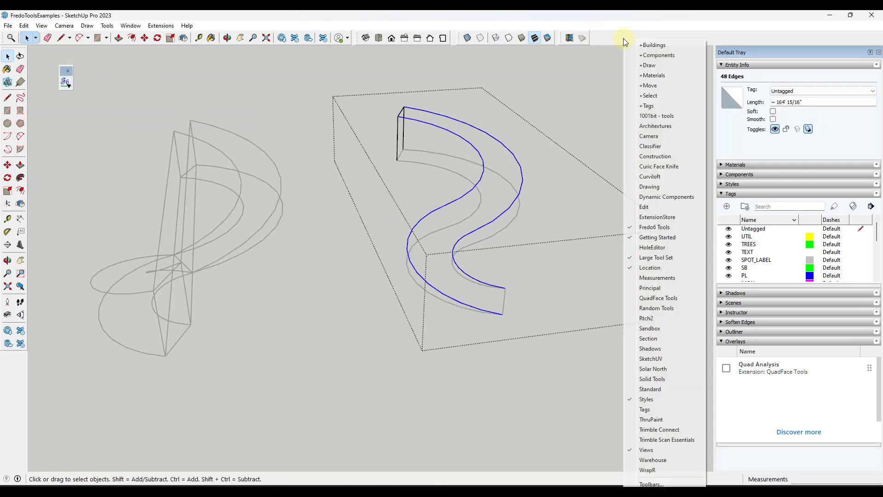
left_click(662, 158)
left_click(85, 85)
left_click(529, 166)
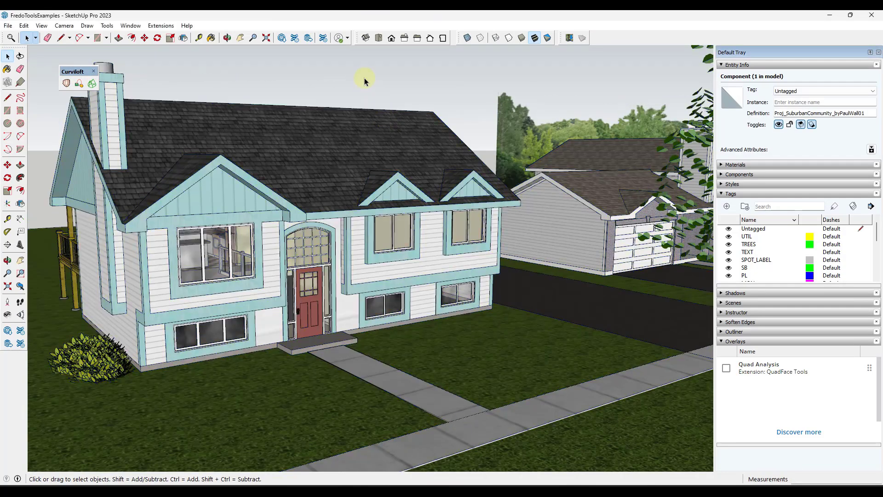
left_click(340, 79)
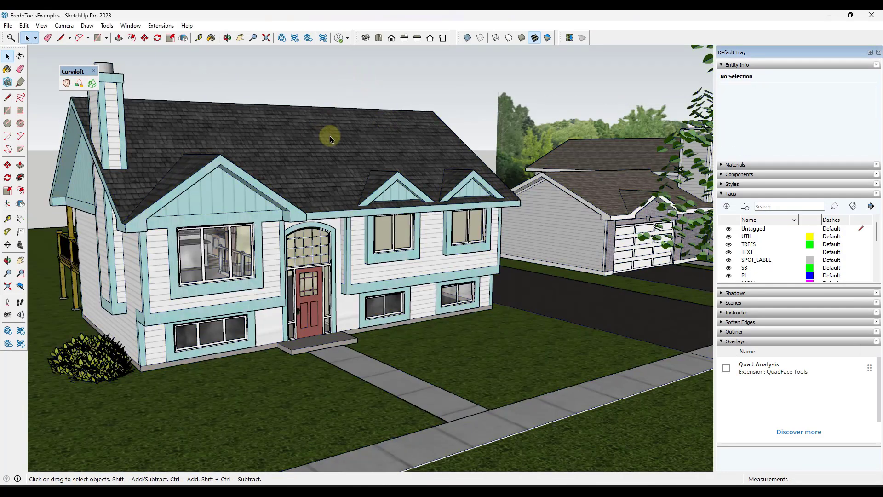
Turn off Profiles in the edge settings of the current style and close the floating Curviloft toolbar.
left_click(731, 184)
left_click(742, 230)
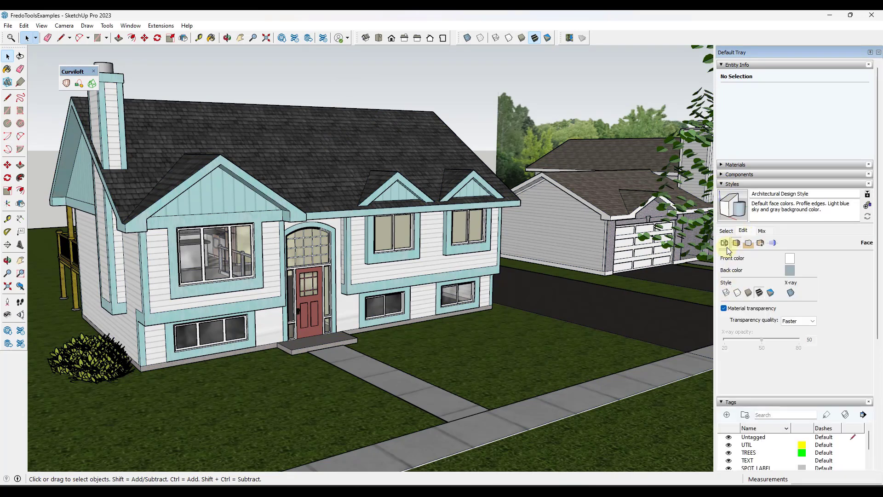
left_click(724, 242)
left_click(725, 277)
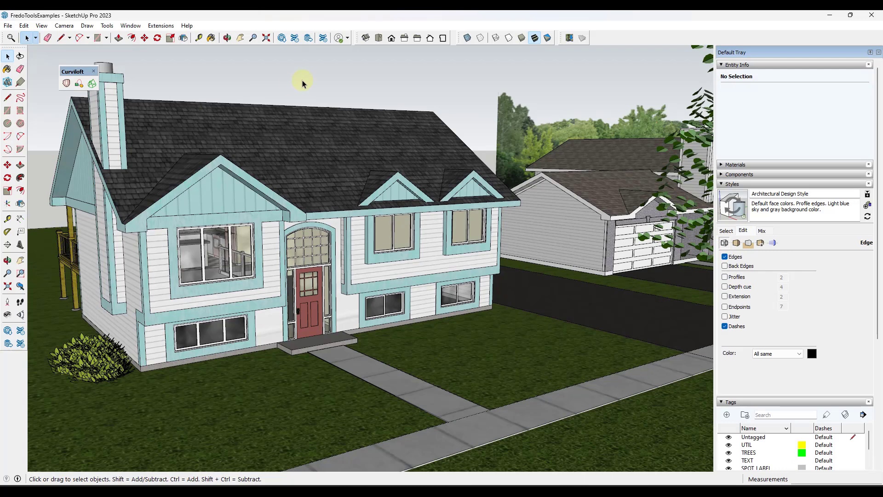
middle_click_drag(335, 130, 335, 159)
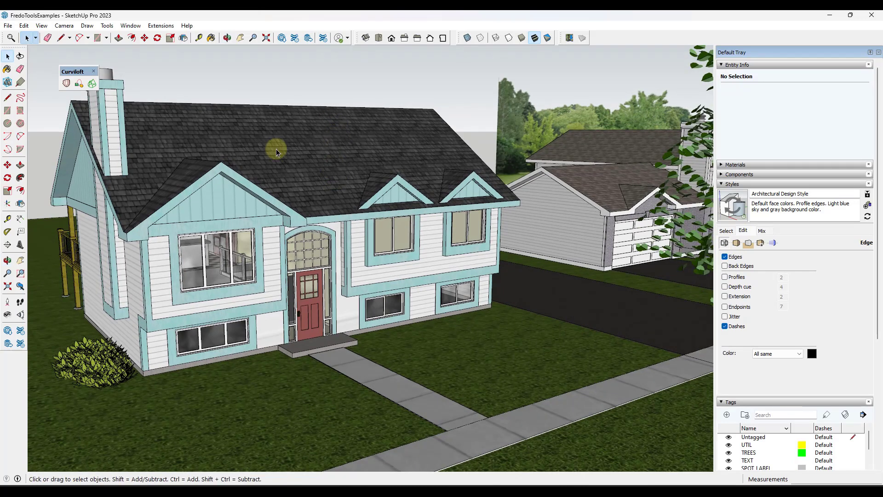
left_click(93, 71)
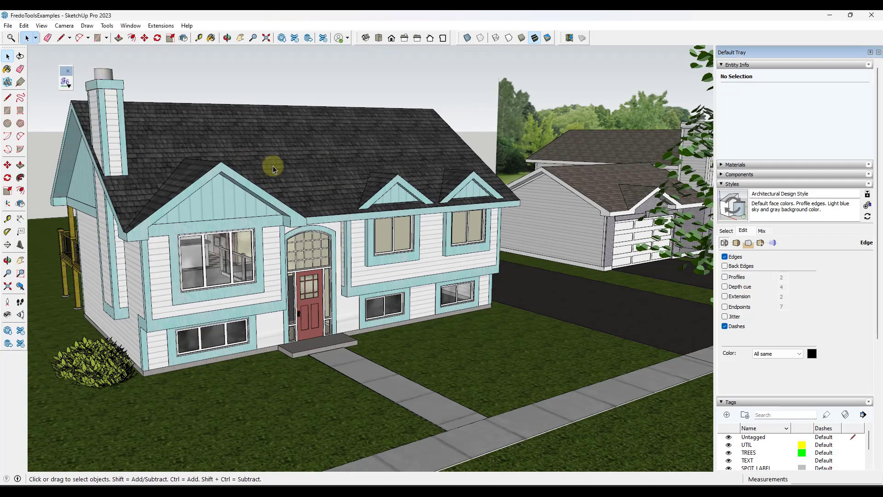
Select the split-level house component in the site model.
left_click(285, 164)
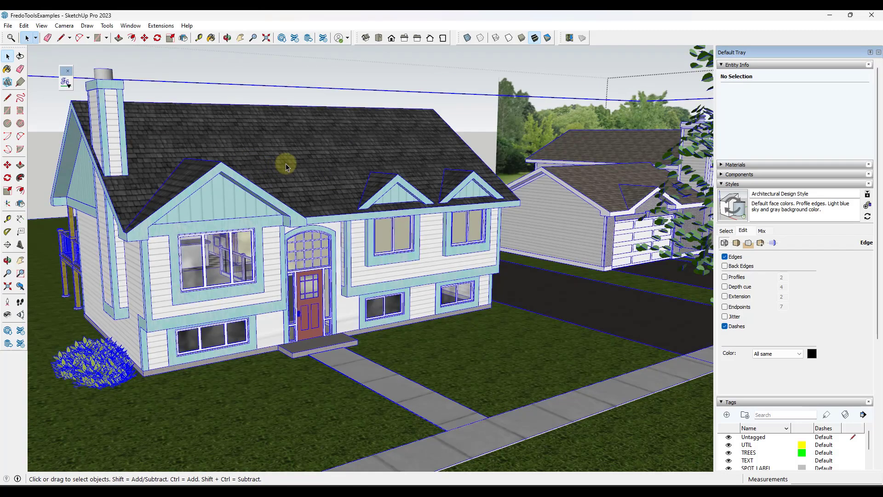
double_click(286, 164)
left_click(285, 164)
middle_click_drag(357, 239, 129, 184)
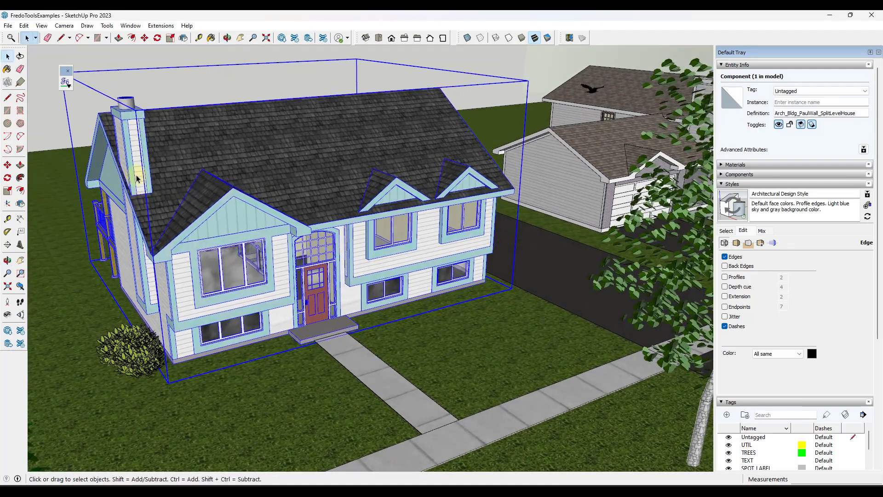
middle_click_drag(352, 192, 347, 184)
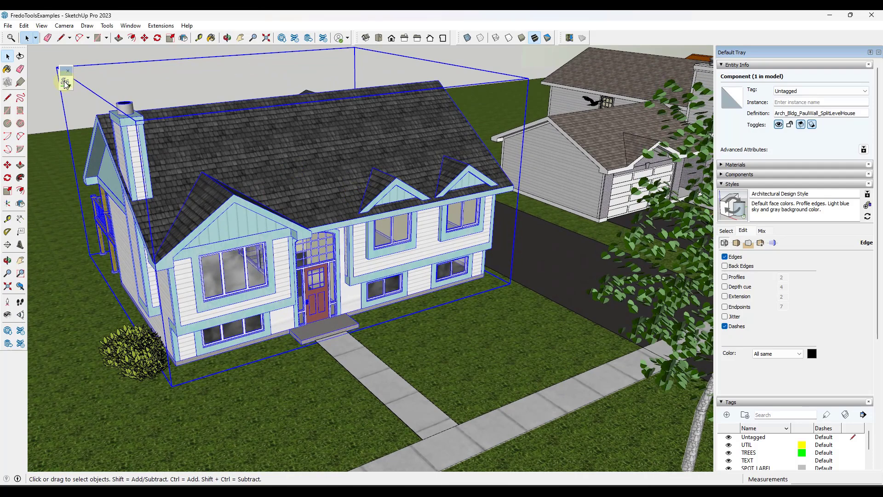
Open the house component, check the area of its main front roof face, and leave the component.
double_click(250, 158)
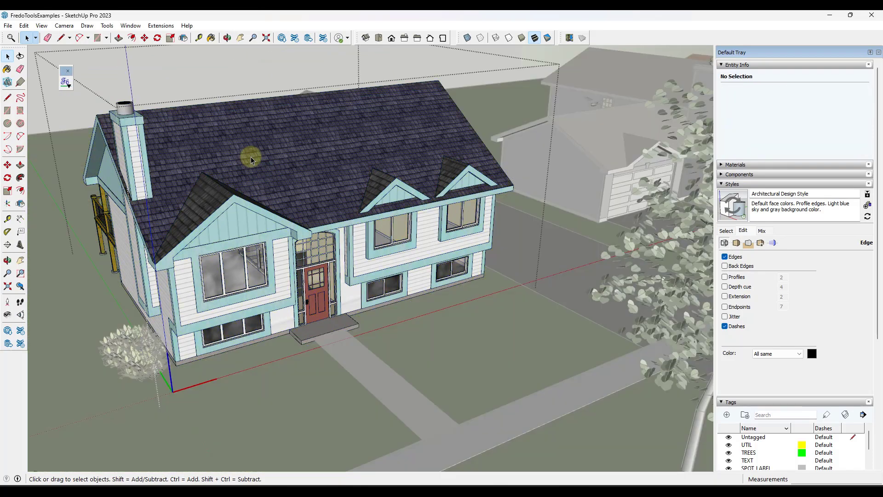
left_click(251, 156)
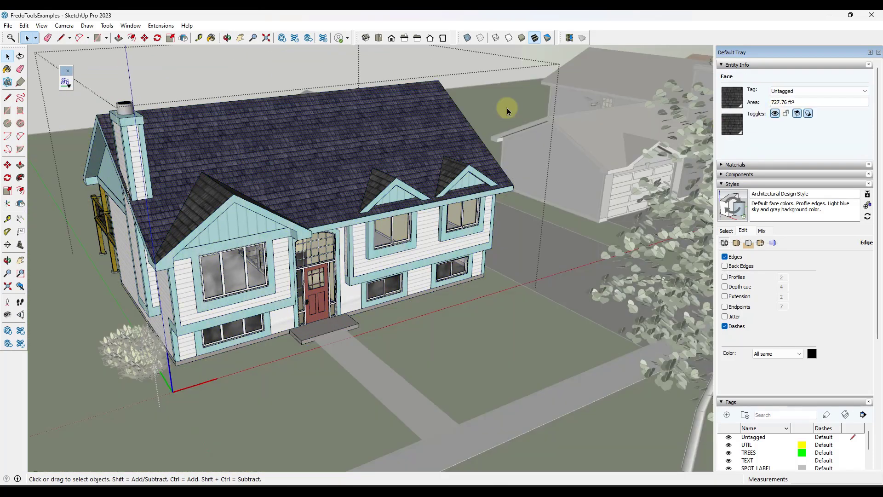
left_click(177, 76)
key("Escape")
Select the whole house component again and run Report on Areas on it, keeping the report clear of the house.
left_click(181, 163)
middle_click_drag(181, 163, 72, 110)
left_click(66, 82)
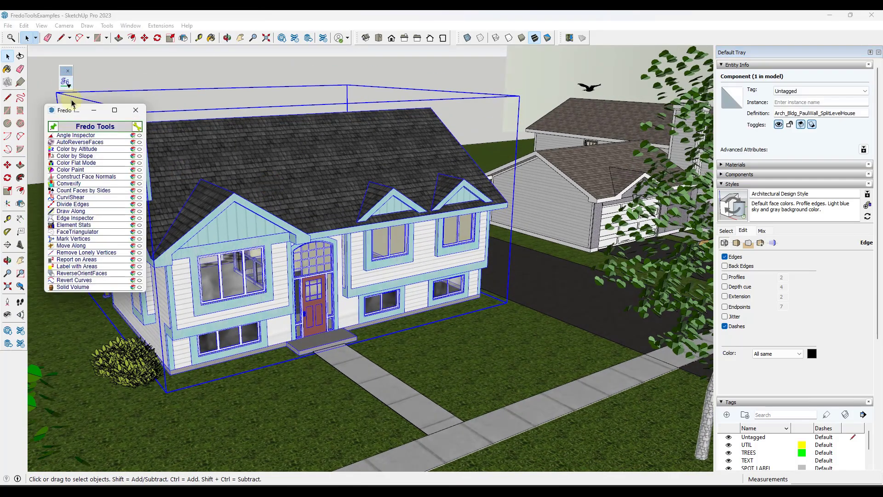
left_click(76, 260)
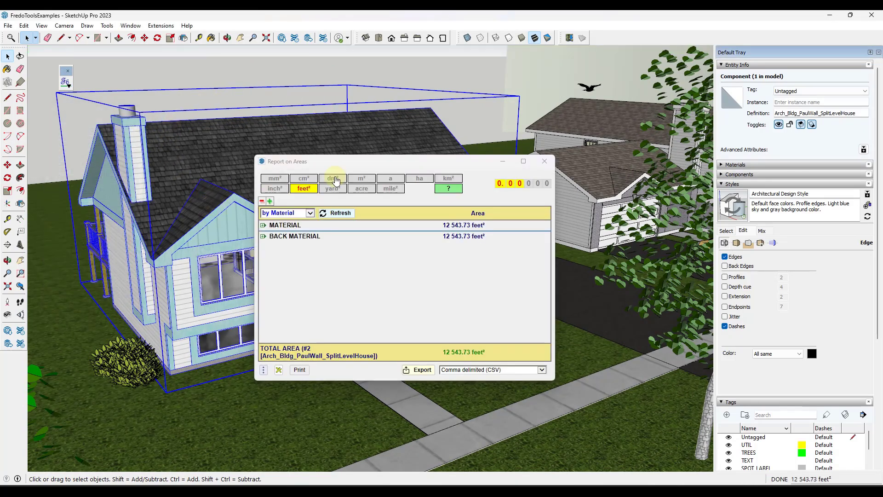
left_click_drag(341, 166, 486, 71)
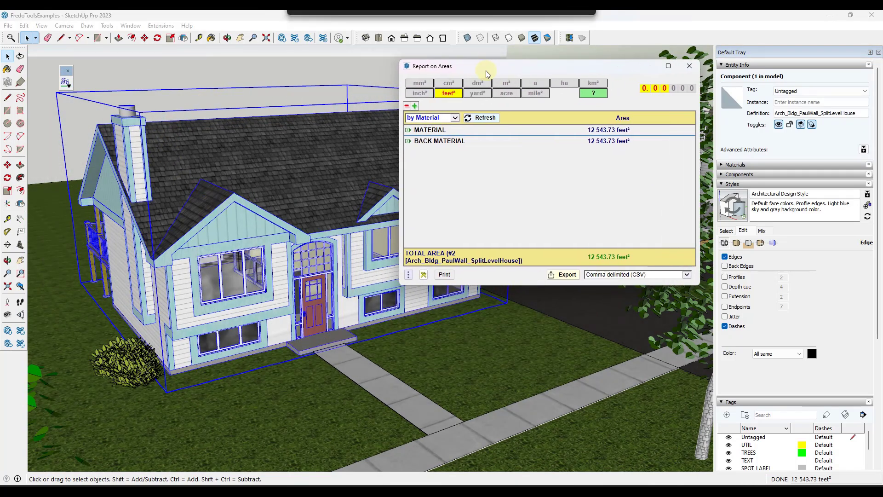
Expand the MATERIAL breakdown in the area report and examine the areas per material, including Roofing_Shingles_Wood.
left_click(407, 130)
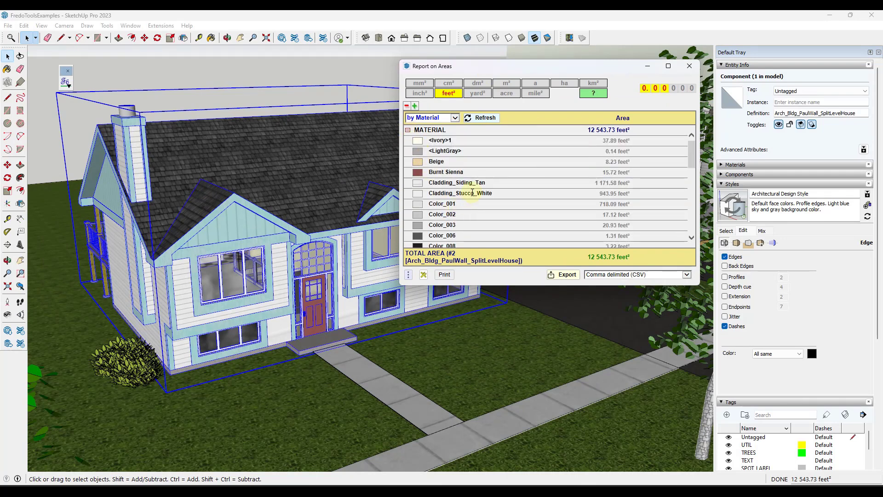
left_click_drag(691, 152, 692, 151)
left_click_drag(692, 161, 697, 206)
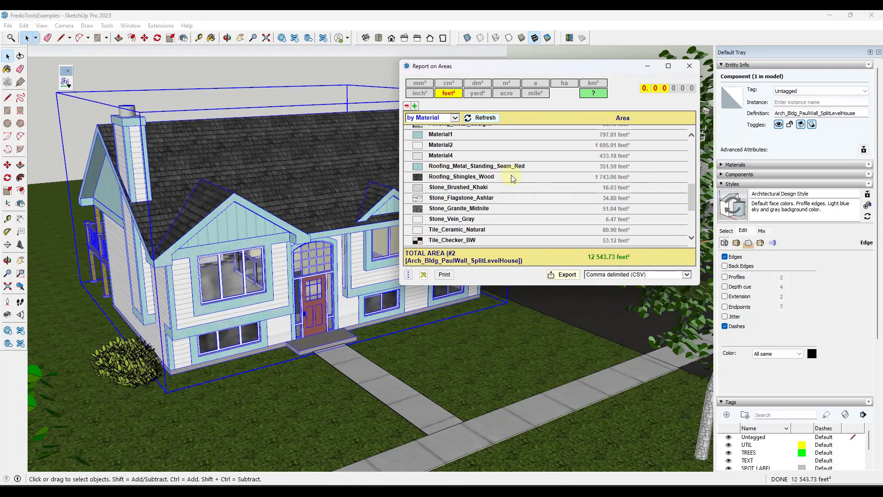
left_click(451, 119)
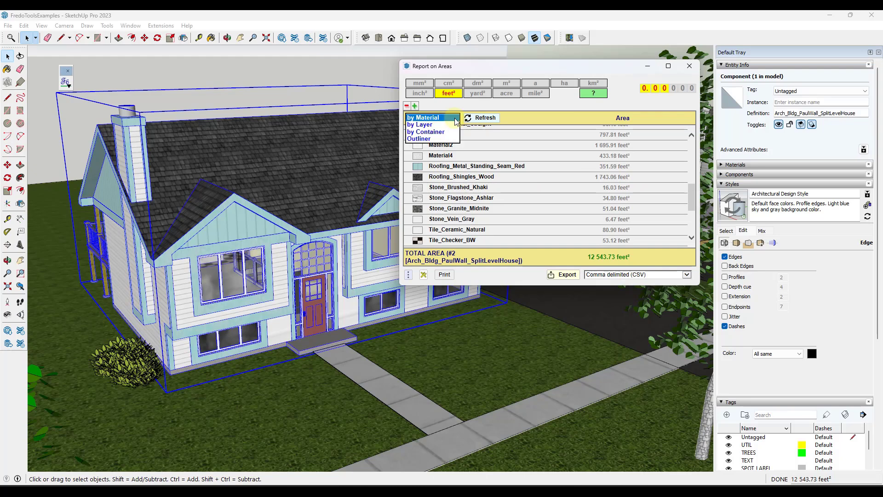
left_click(438, 118)
scroll(473, 184, "up", 10)
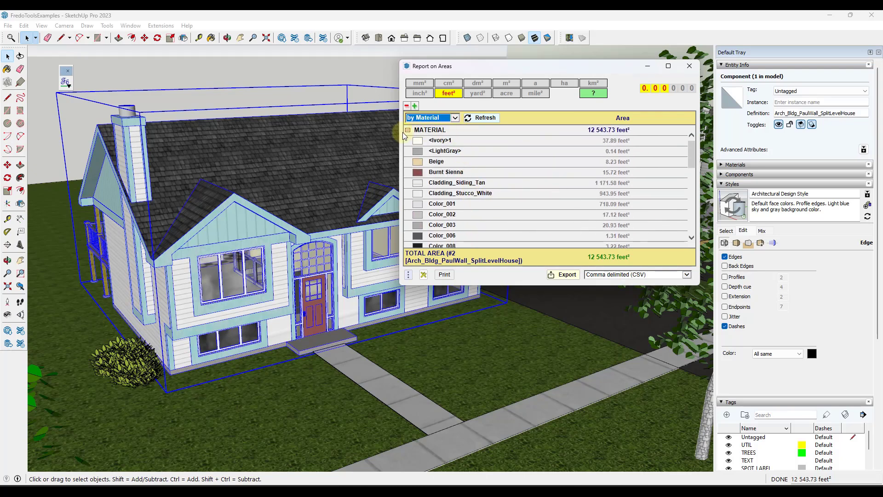
Collapse the MATERIAL breakdown, then expand BACK MATERIAL to examine its areas and collapse it again.
left_click(407, 130)
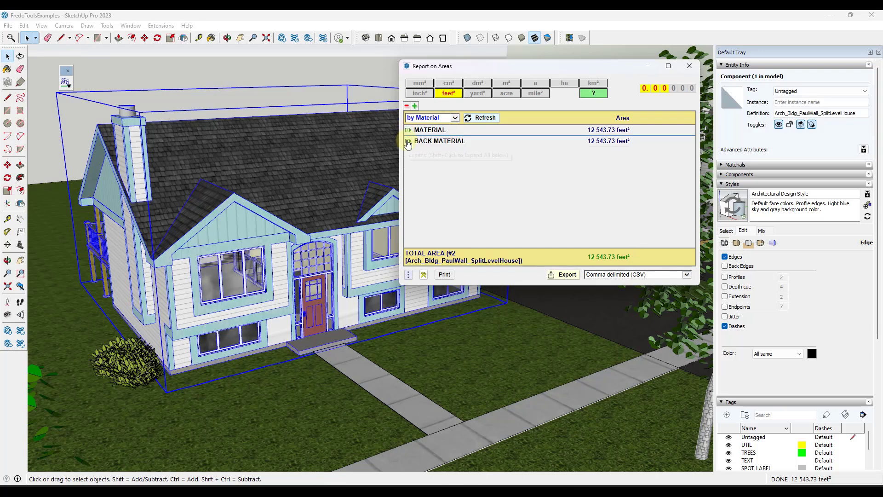
left_click(407, 142)
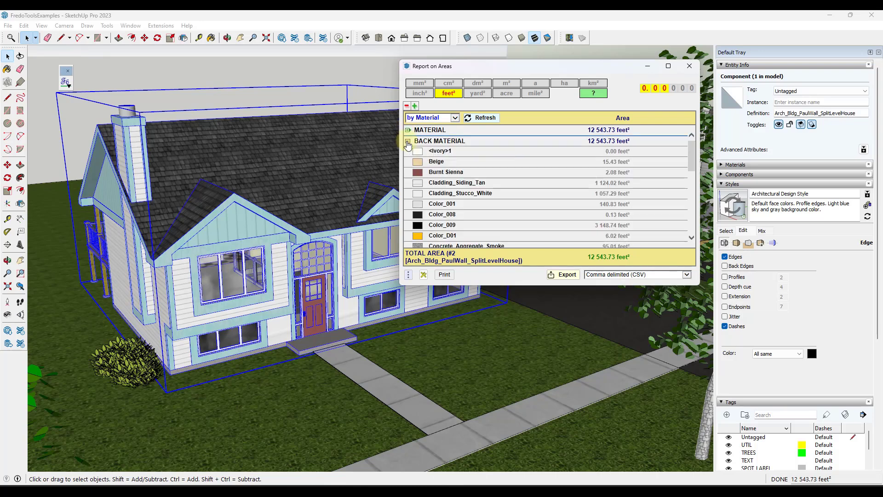
left_click(408, 142)
left_click(478, 119)
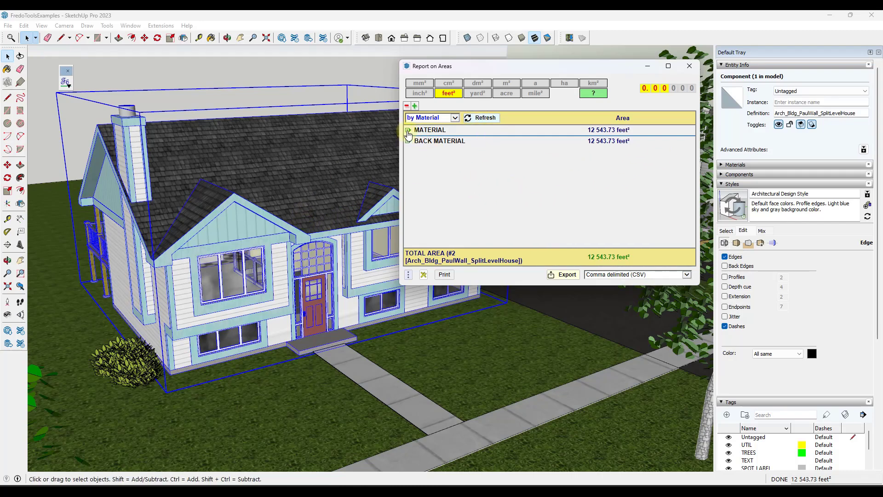
Switch the area report's grouping to by Layer.
left_click(454, 117)
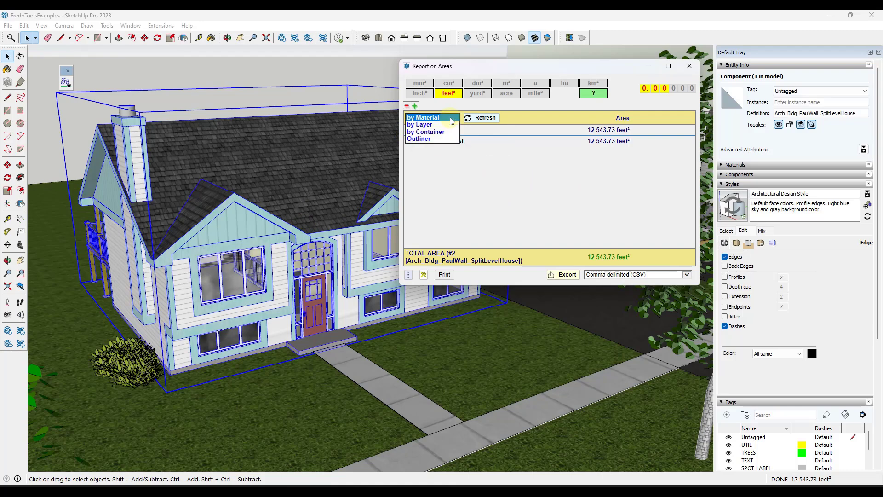
left_click(424, 125)
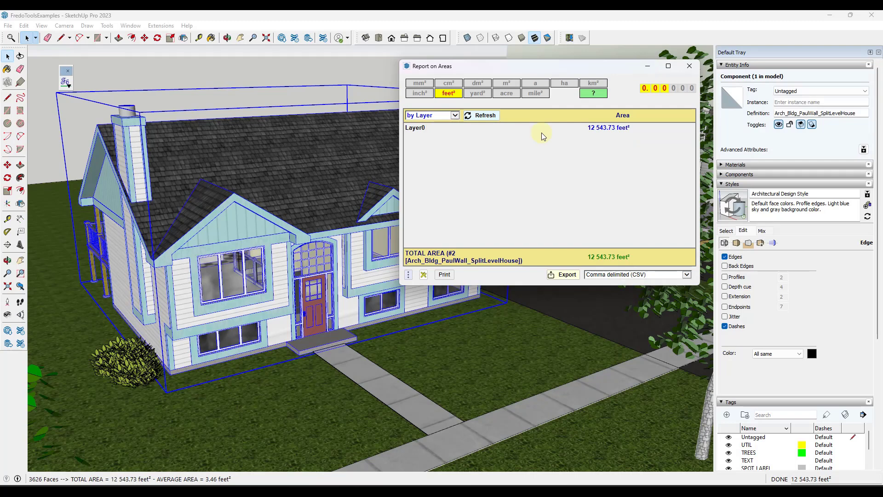
left_click_drag(597, 68, 600, 63)
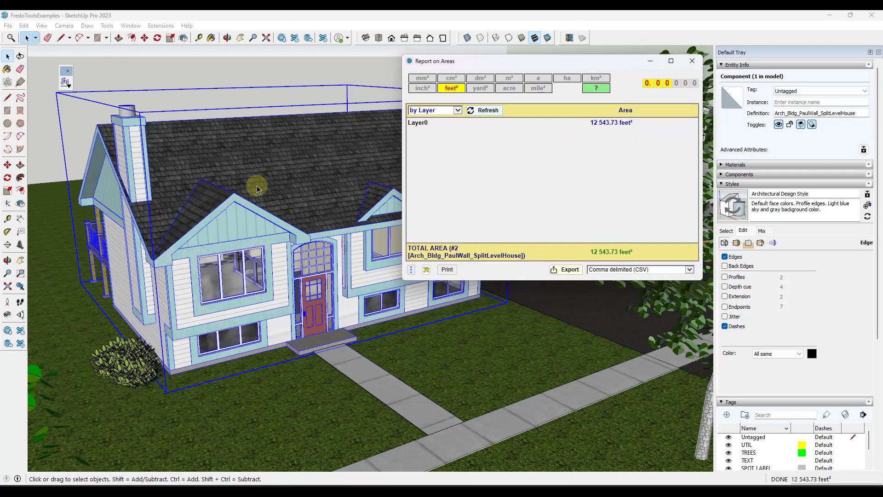
Add a new tag named Roofing to the model.
scroll(850, 263, "down", 3)
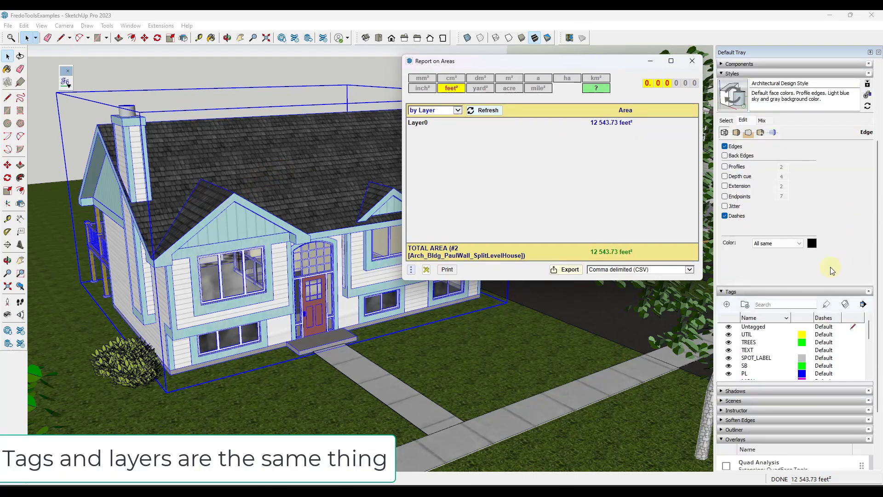
left_click(727, 304)
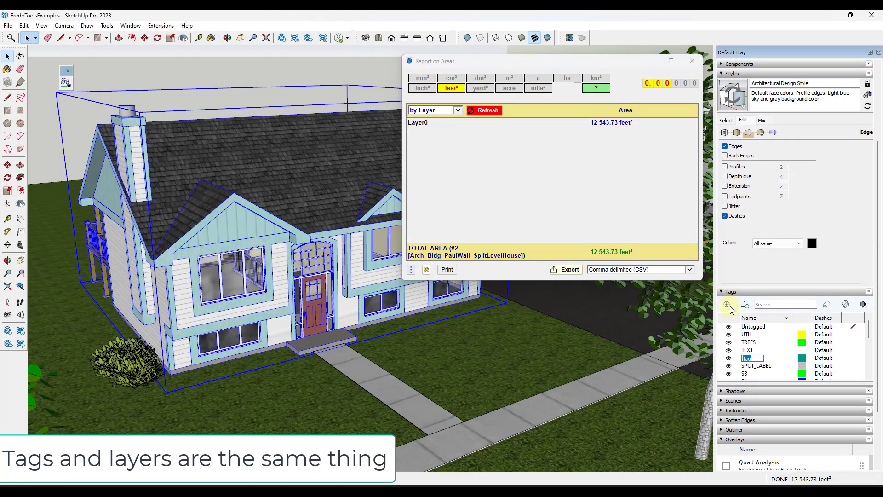
type("Roofing")
key("Return")
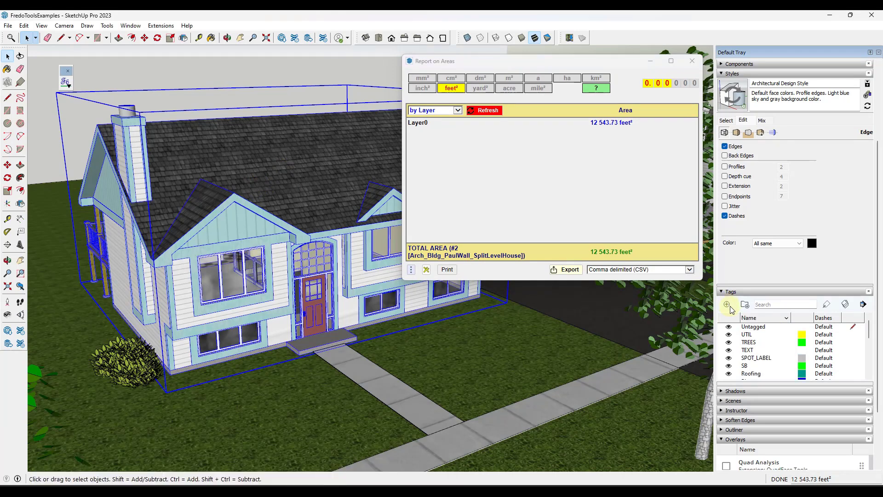
Open the house component and select all faces sharing the small front gable roof's shingle material.
double_click(200, 198)
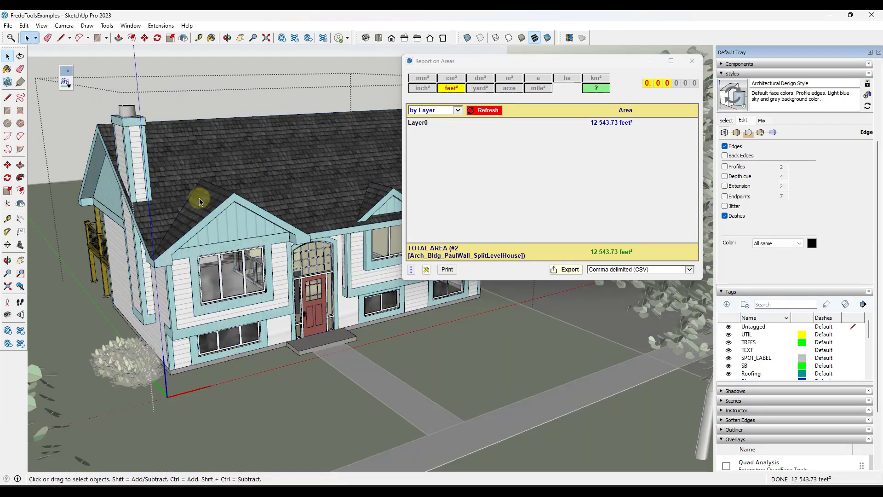
right_click(198, 201)
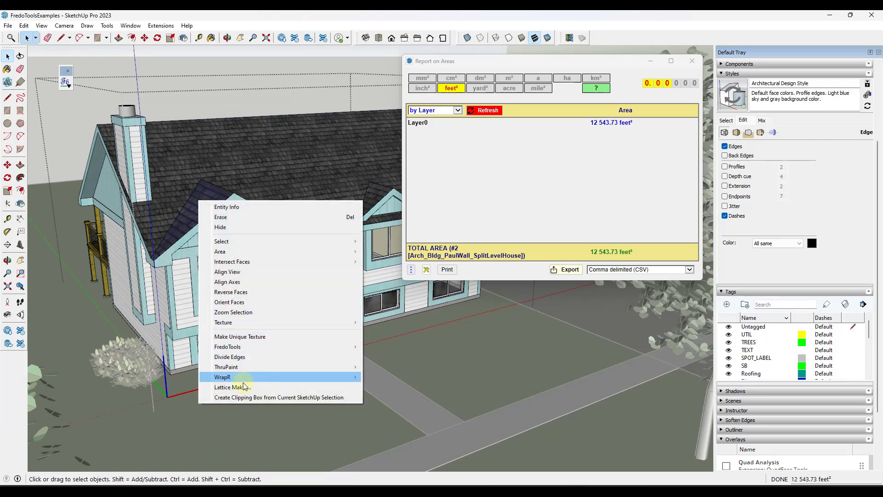
mouse_move(242, 244)
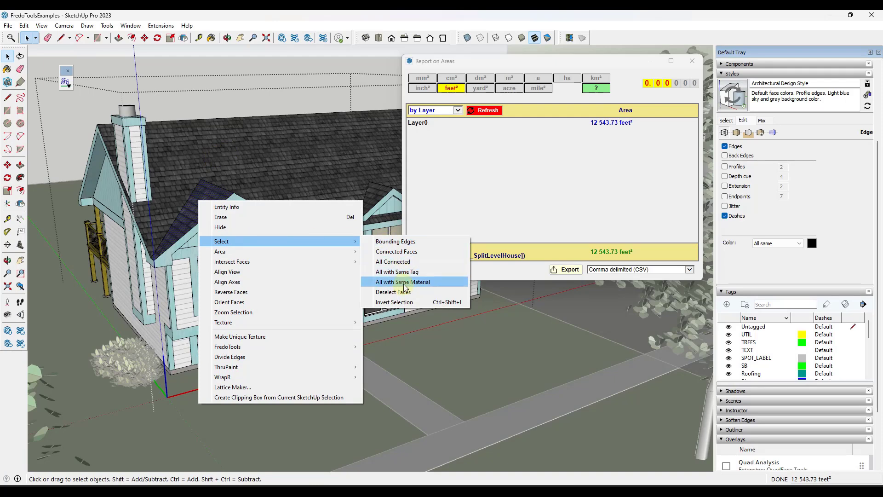
left_click(402, 281)
scroll(780, 129, "up", 3)
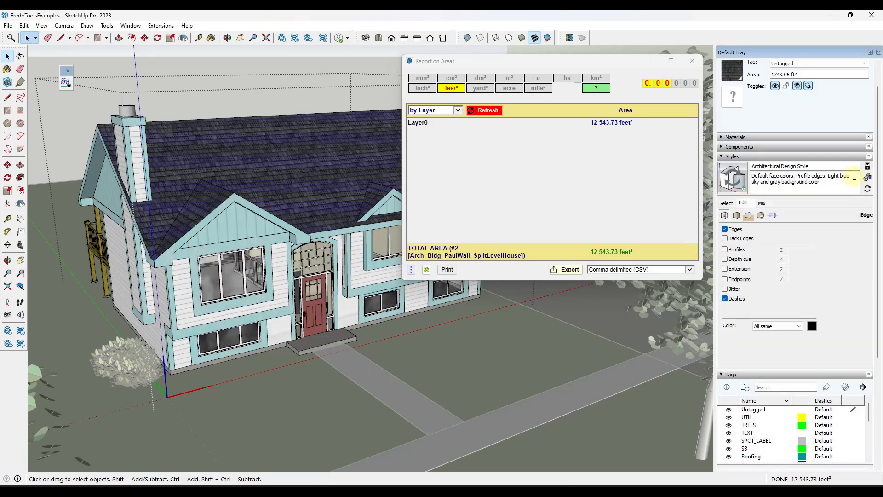
scroll(773, 95, "up", 1)
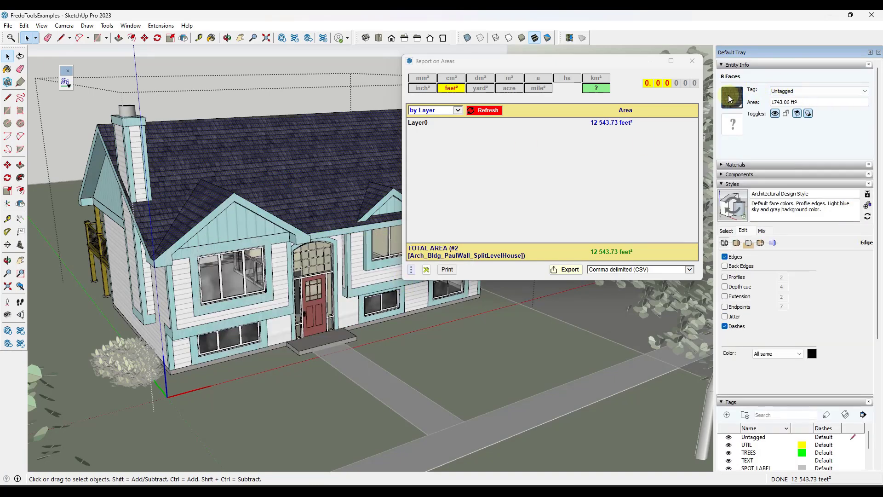
Make a group from the selected roof faces and assign it the Roofing tag.
middle_click_drag(288, 164, 305, 193)
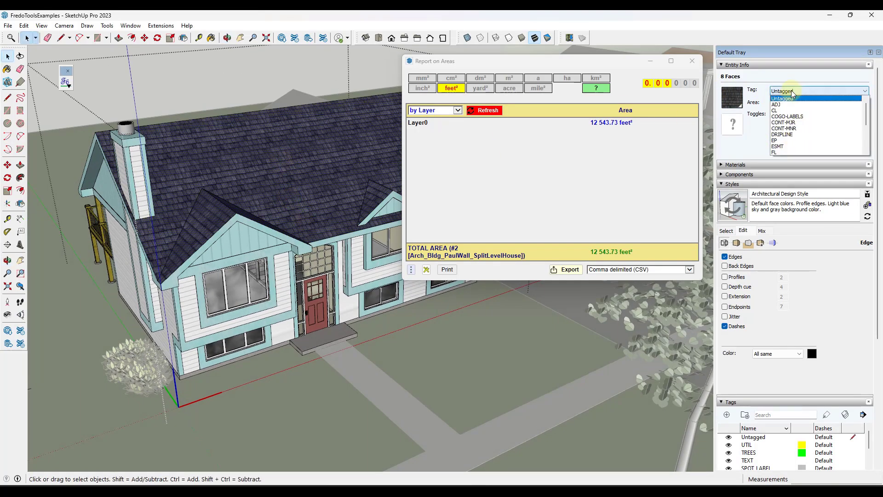
right_click(248, 168)
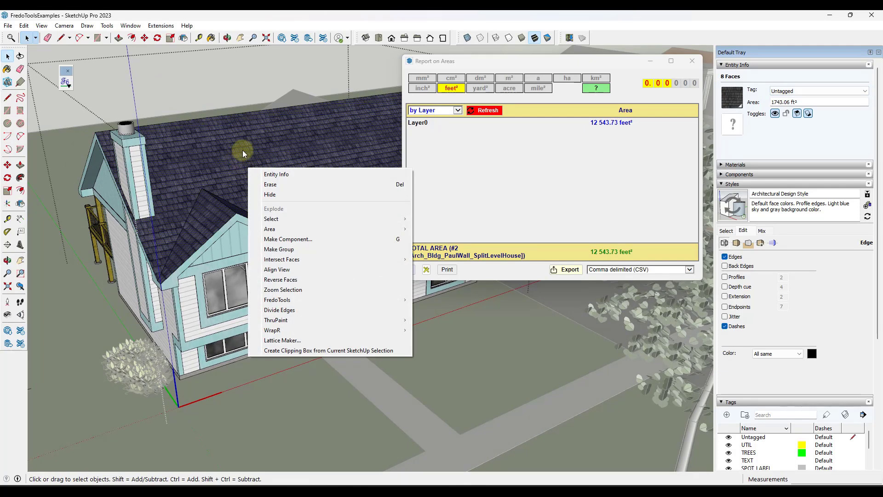
left_click(279, 249)
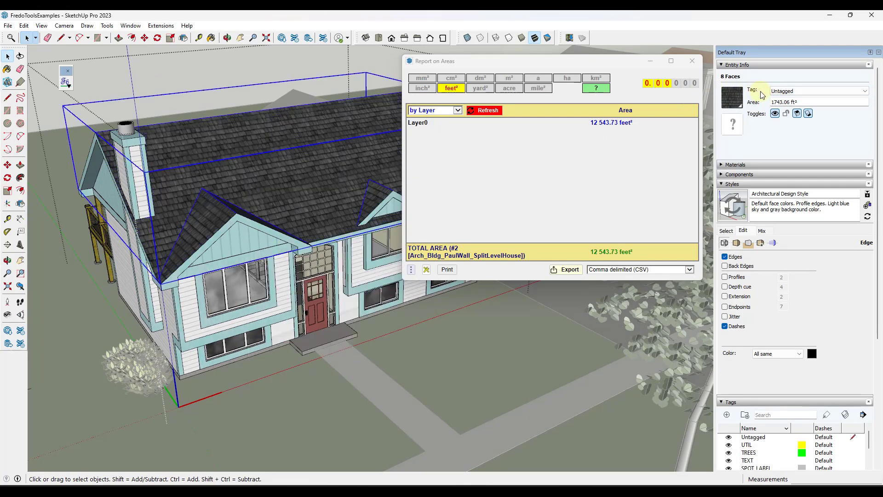
left_click(807, 91)
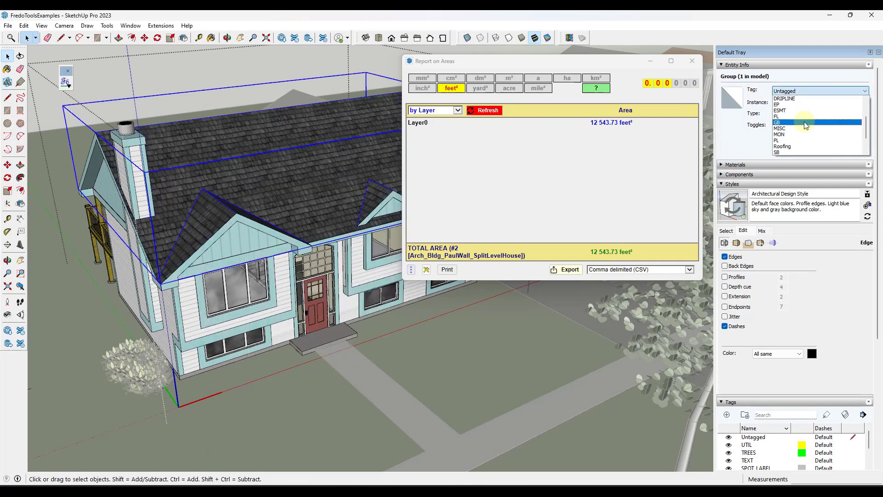
left_click(782, 146)
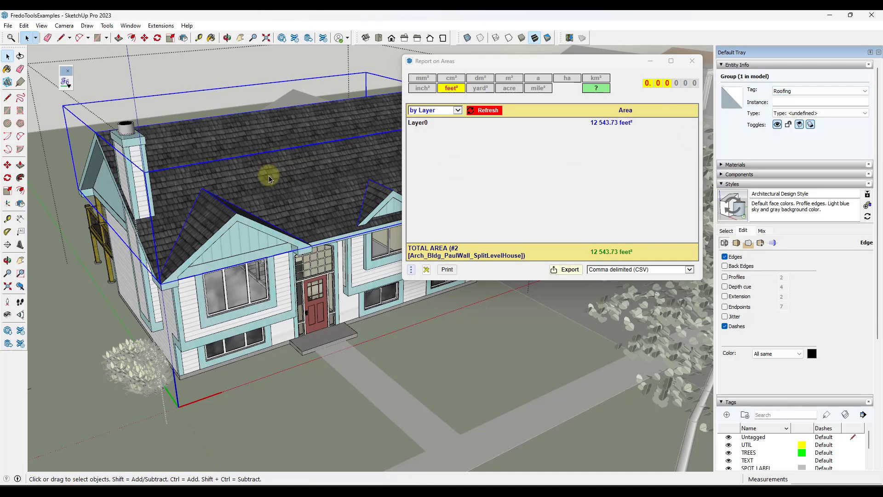
Refresh the area report for the selected Roofing group.
middle_click_drag(269, 175, 269, 170)
left_click(484, 111)
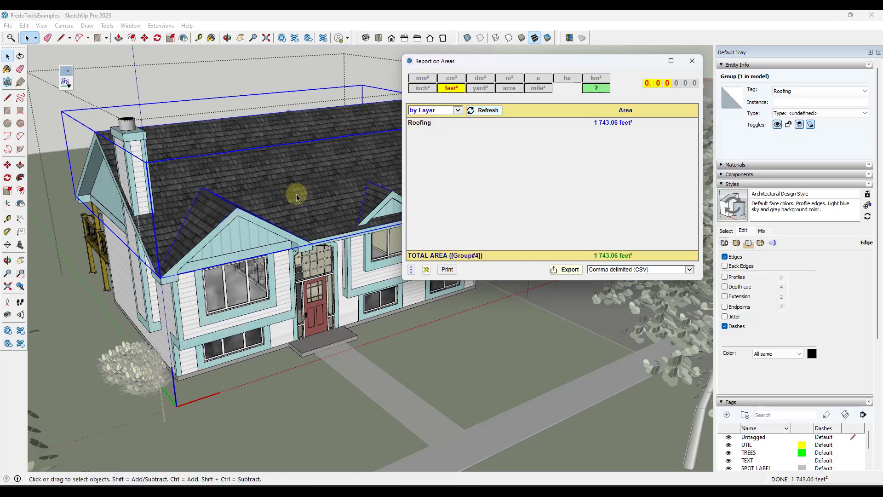
left_click(193, 153)
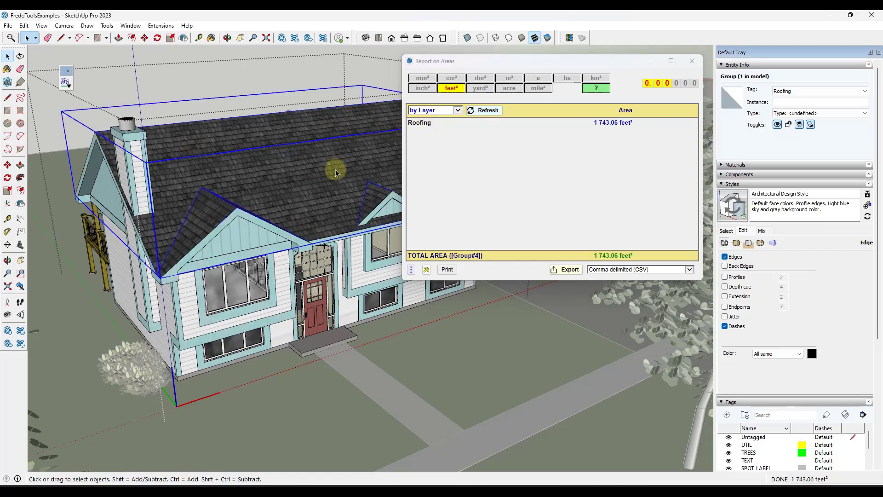
Exit the component, select the entire house and refresh its area report by layer.
left_click(110, 83)
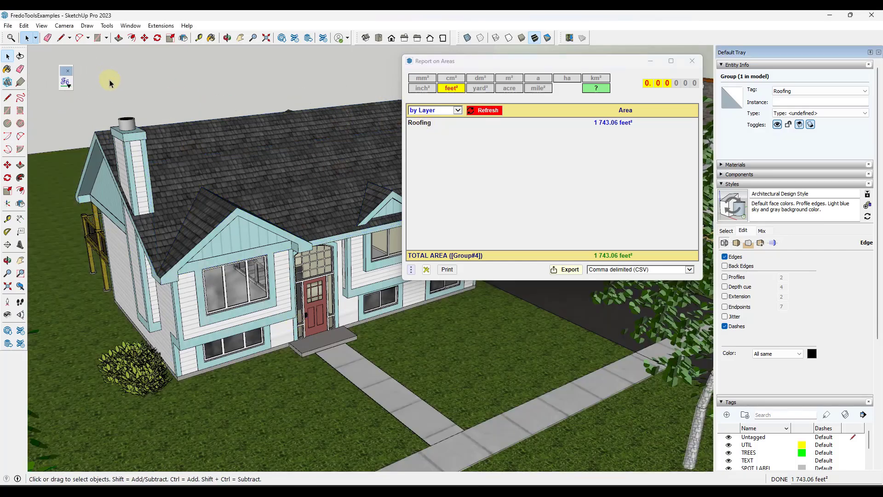
left_click(200, 162)
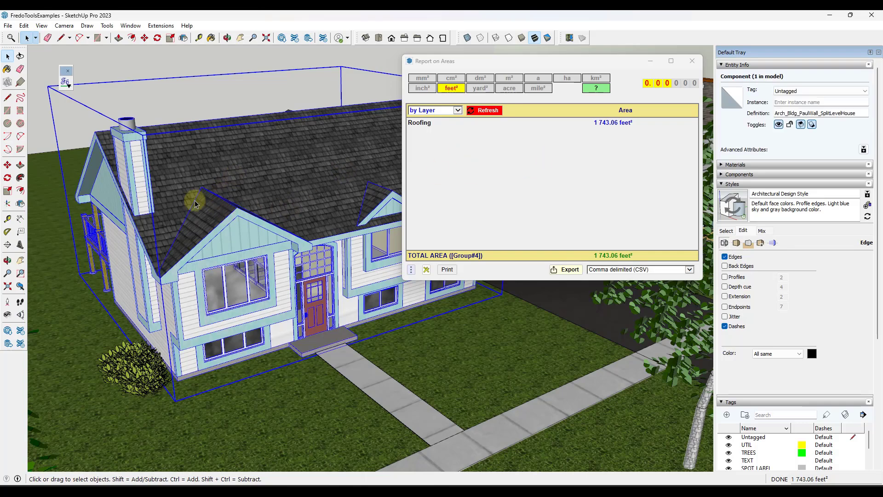
left_click(479, 111)
middle_click_drag(296, 207, 322, 184)
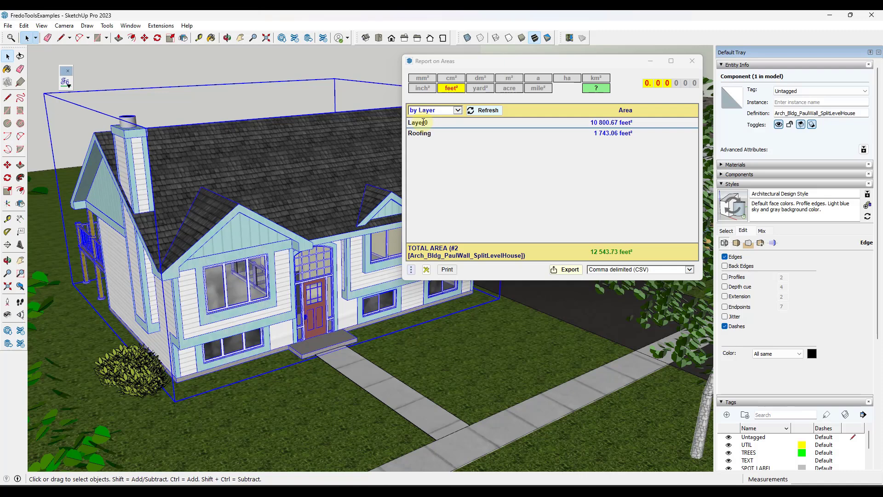
mouse_move(630, 140)
middle_click_drag(341, 186, 252, 140)
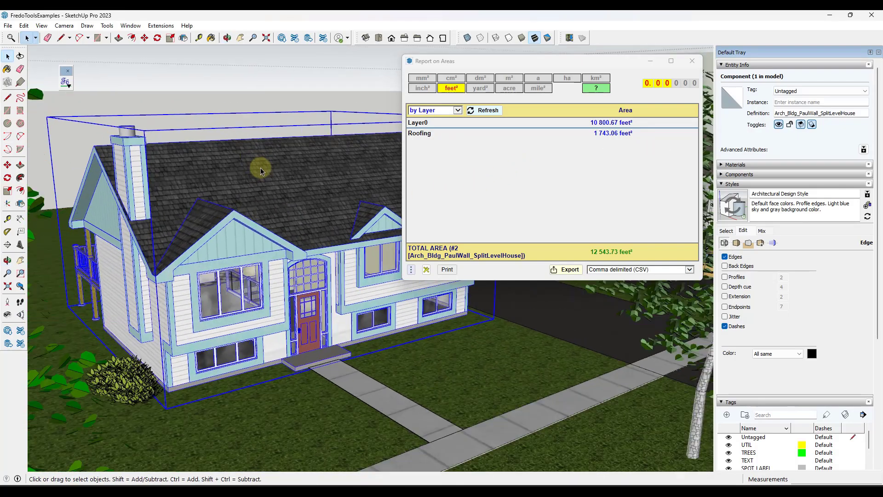
scroll(232, 178, "up", 3)
scroll(815, 384, "down", 6)
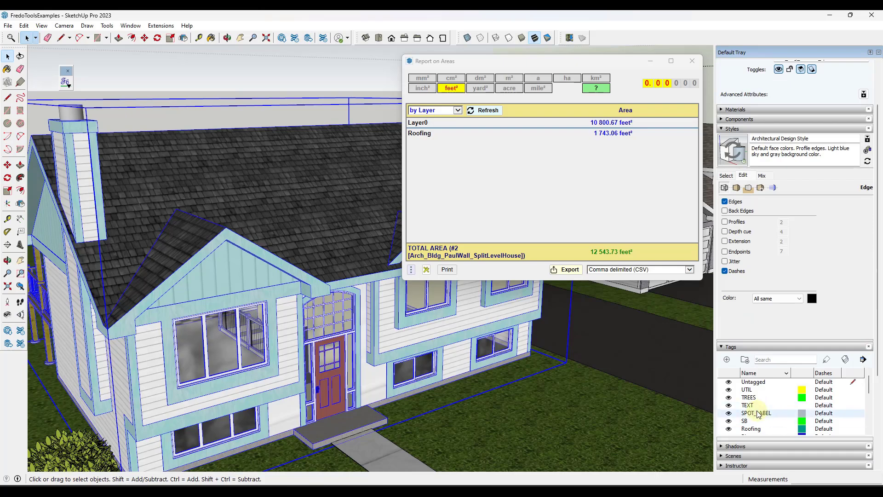
scroll(232, 243, "down", 3)
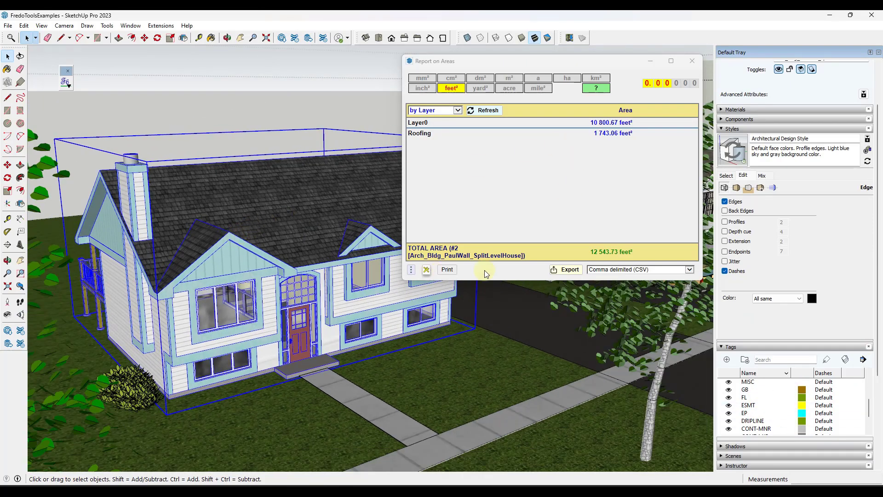
Check the export formats offered for the area report, keeping Comma delimited (CSV).
left_click(618, 271)
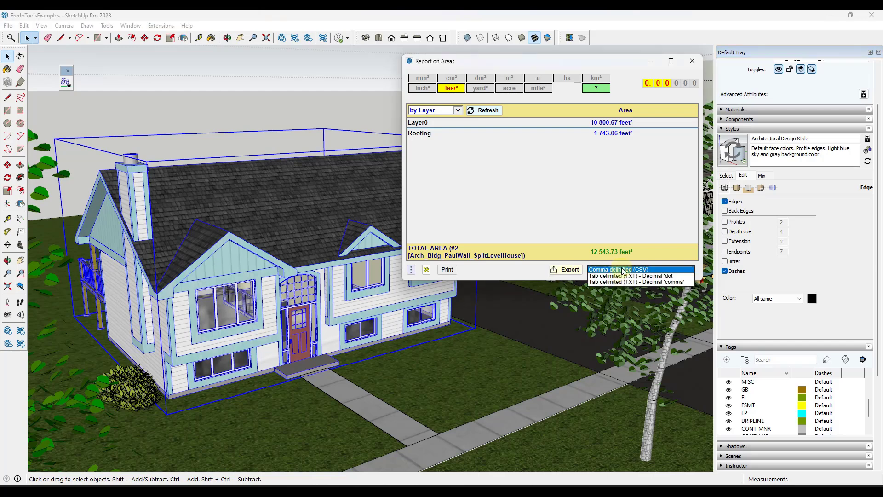
left_click(622, 270)
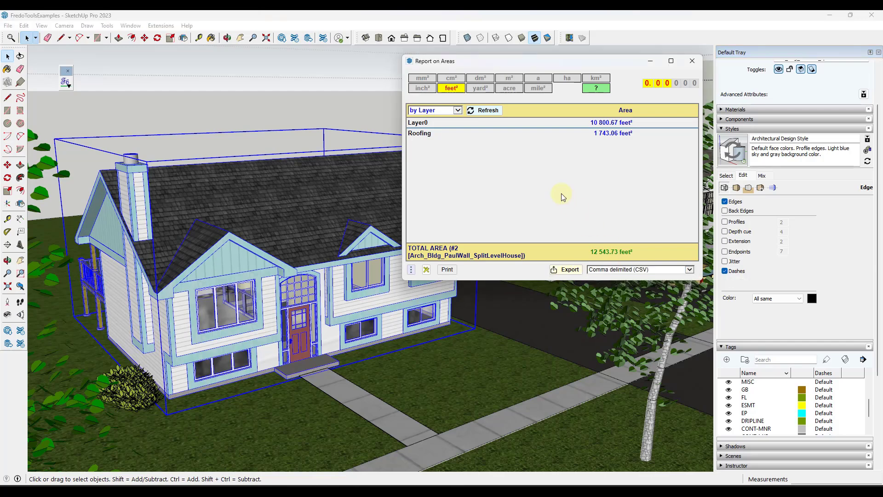
Switch the area report's units to cm², to m² and back to feet².
left_click(455, 79)
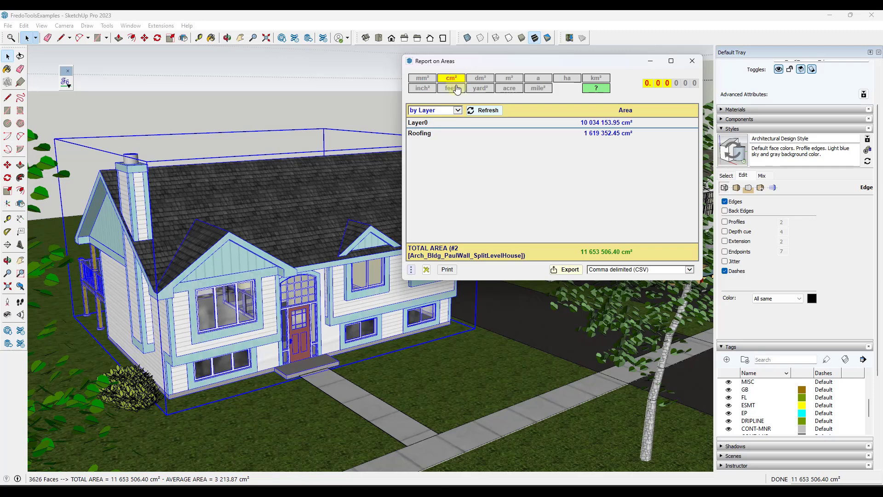
left_click(507, 79)
left_click(449, 90)
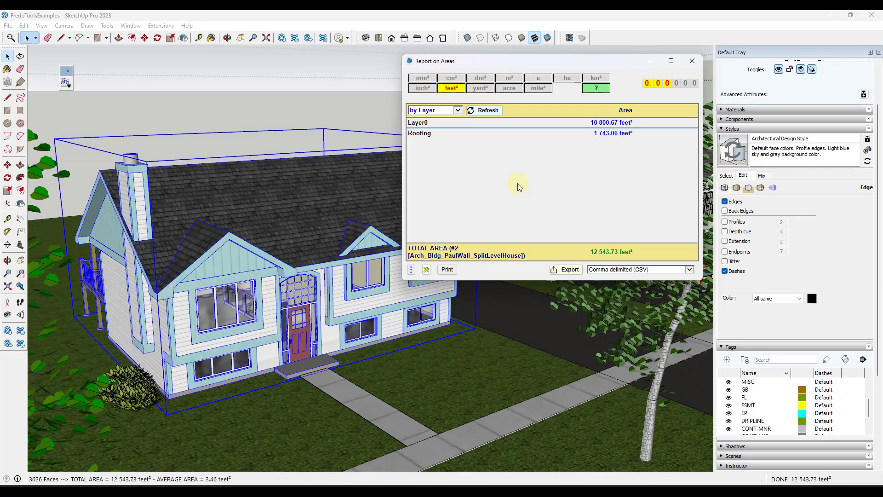